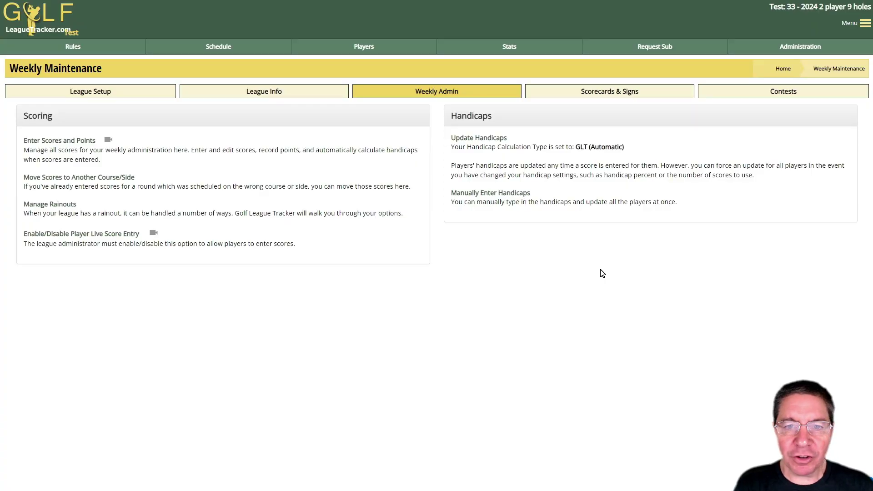
Load the full 18-round yearly schedule for All Dates, then go to Administration
{"action": "left_click", "coordinate": [220, 49]}
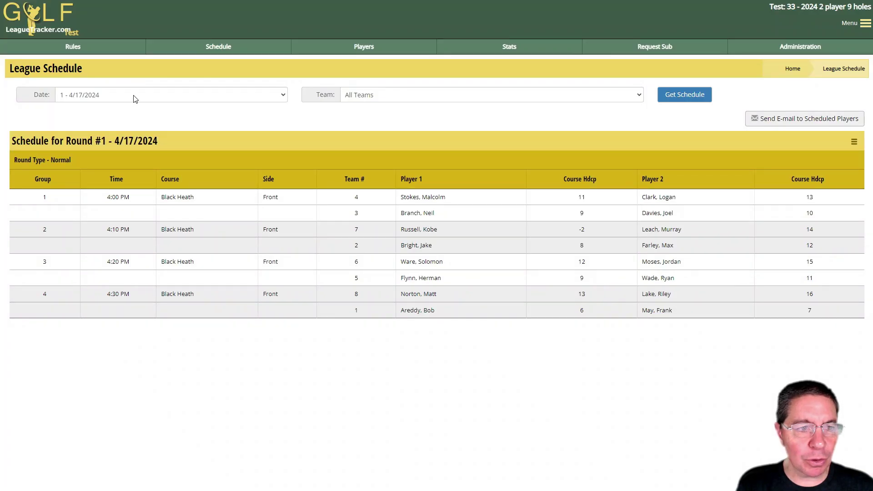
{"action": "left_click", "coordinate": [132, 93]}
{"action": "left_click", "coordinate": [102, 108]}
{"action": "left_click", "coordinate": [684, 95]}
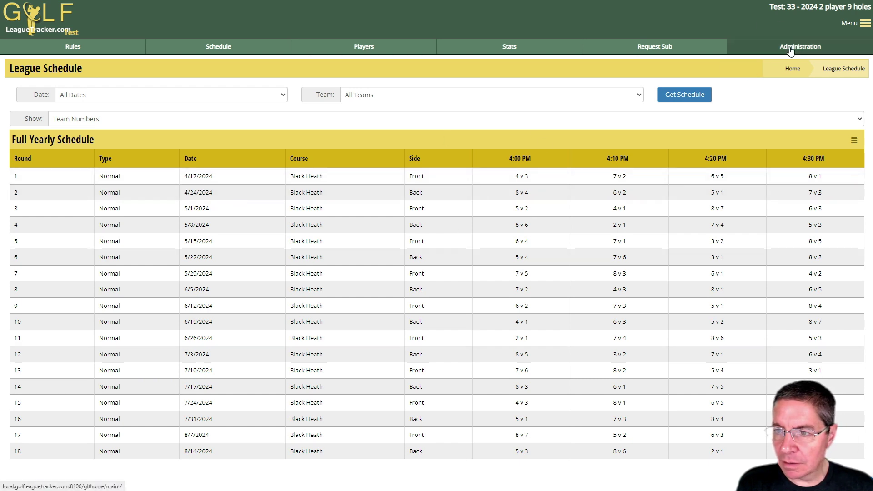
{"action": "left_click", "coordinate": [753, 51]}
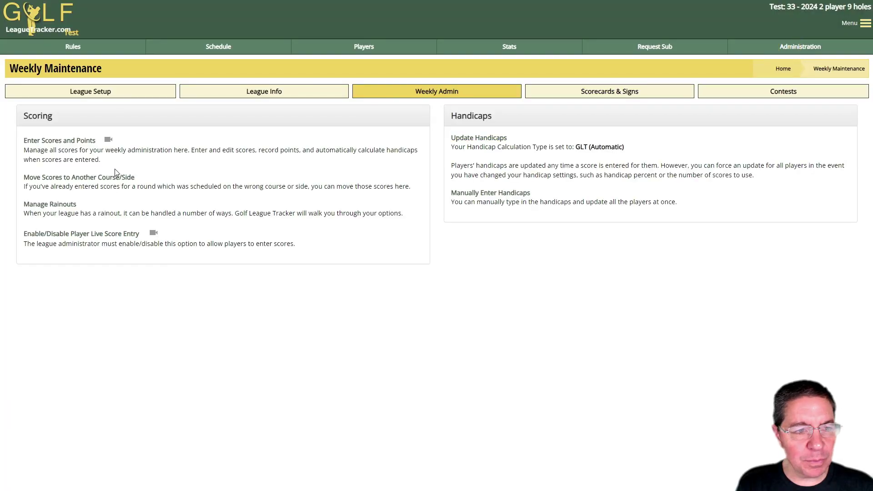
View the League Standings under Stats, then return to the Weekly Maintenance page
{"action": "left_click", "coordinate": [508, 43]}
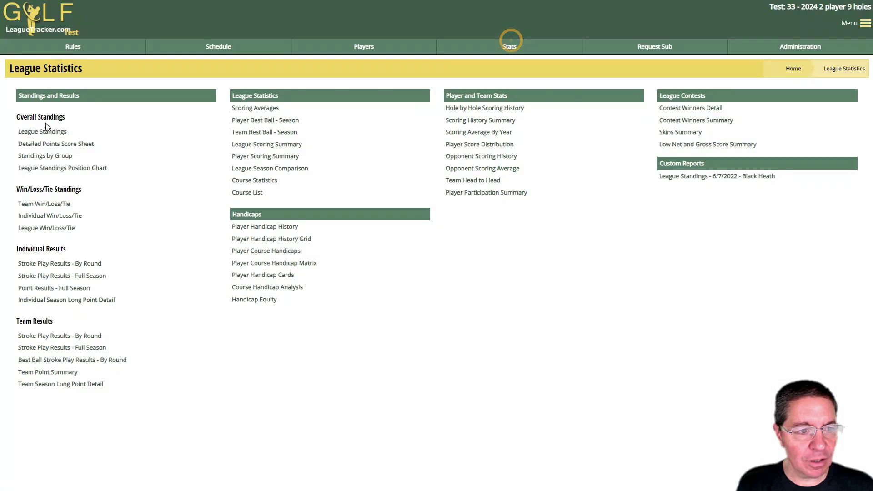
{"action": "left_click", "coordinate": [47, 133]}
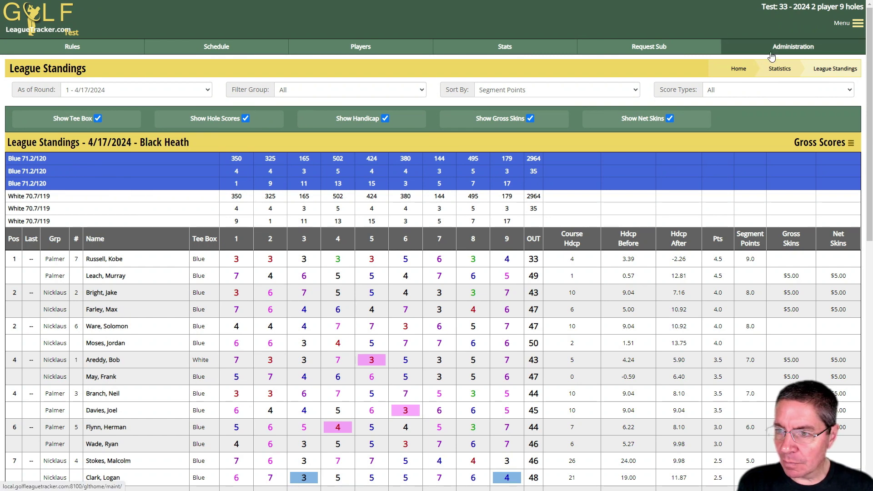
{"action": "left_click", "coordinate": [770, 43]}
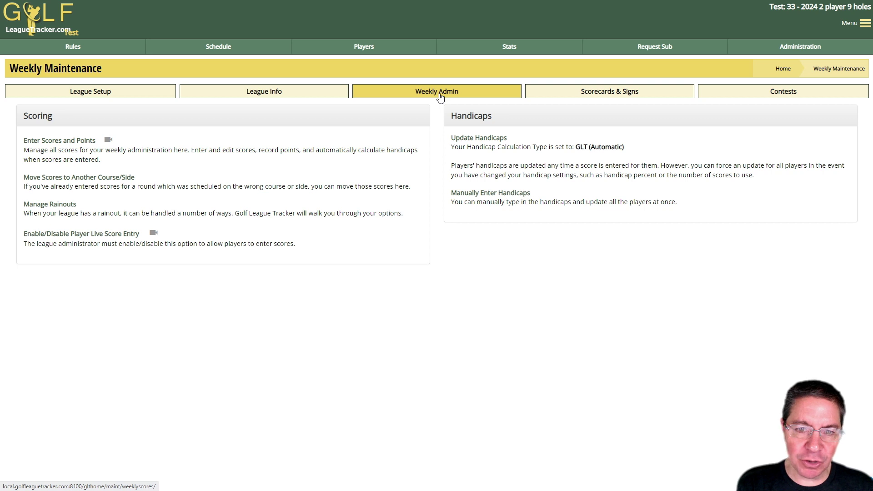
In Manage Rainouts, select round 2 on 4/24/2024 as the rainout date
{"action": "left_click", "coordinate": [48, 205]}
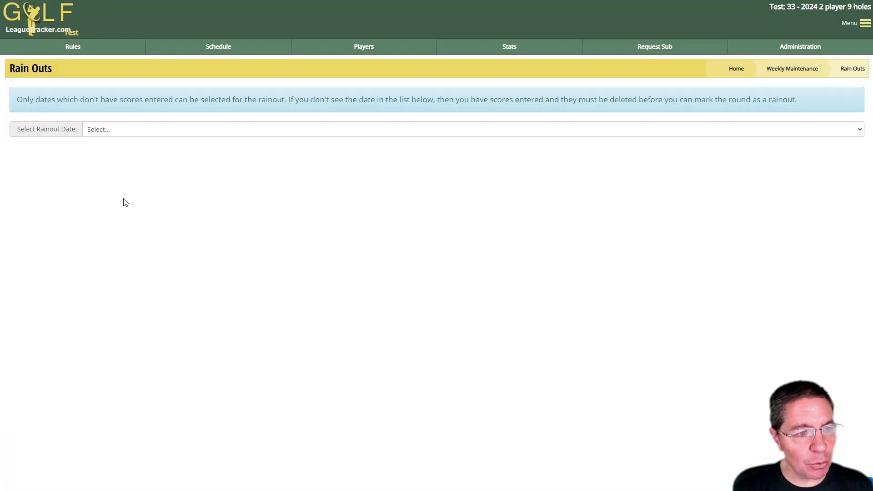
{"action": "left_click", "coordinate": [165, 131]}
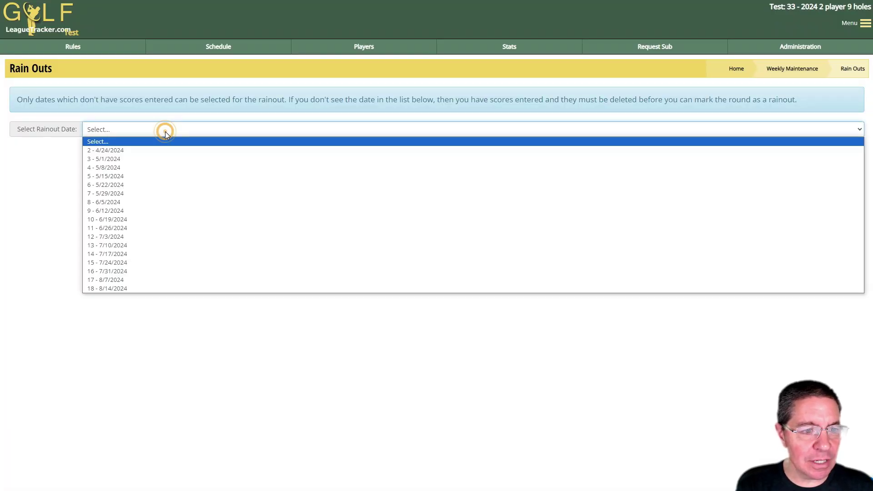
{"action": "left_click", "coordinate": [165, 132]}
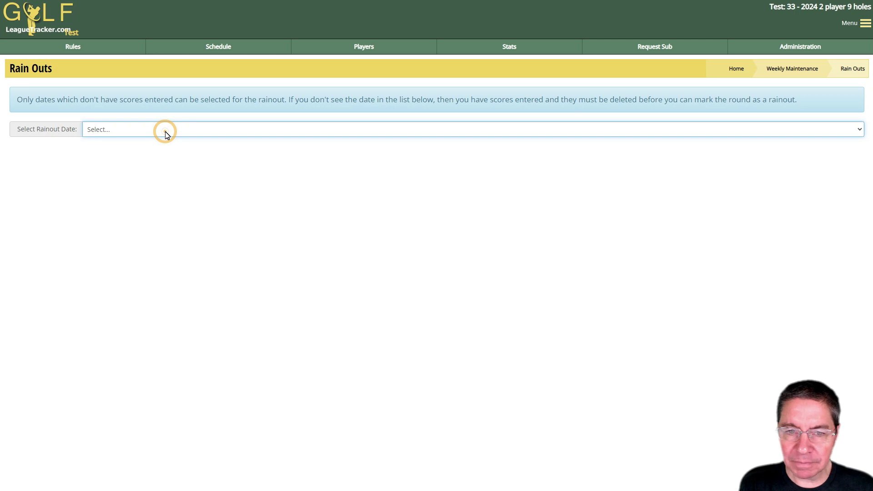
{"action": "left_click", "coordinate": [165, 132]}
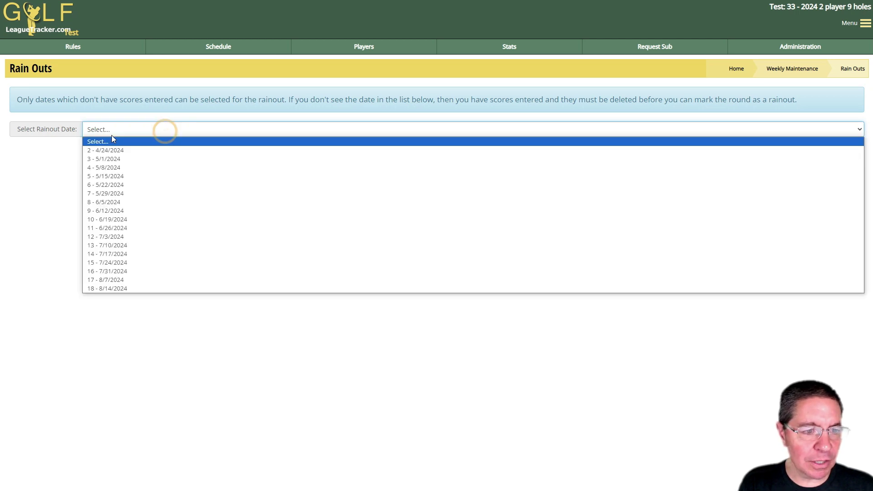
{"action": "left_click", "coordinate": [111, 151]}
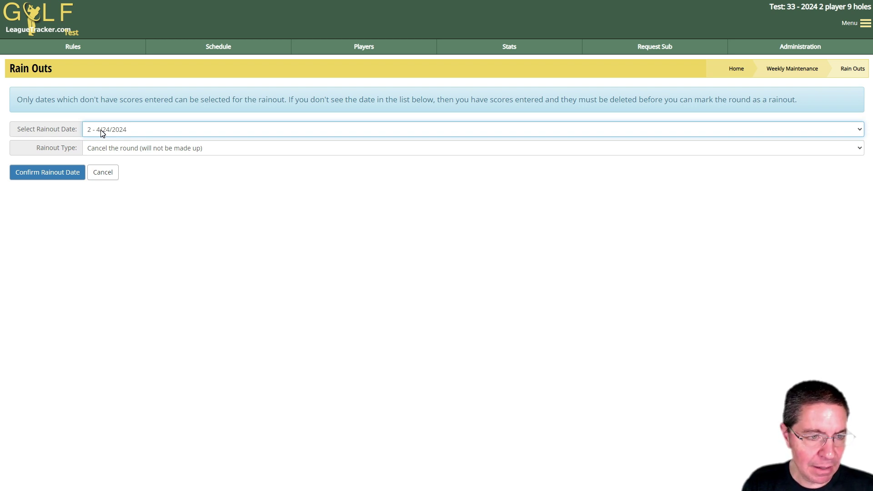
{"action": "left_click", "coordinate": [101, 131]}
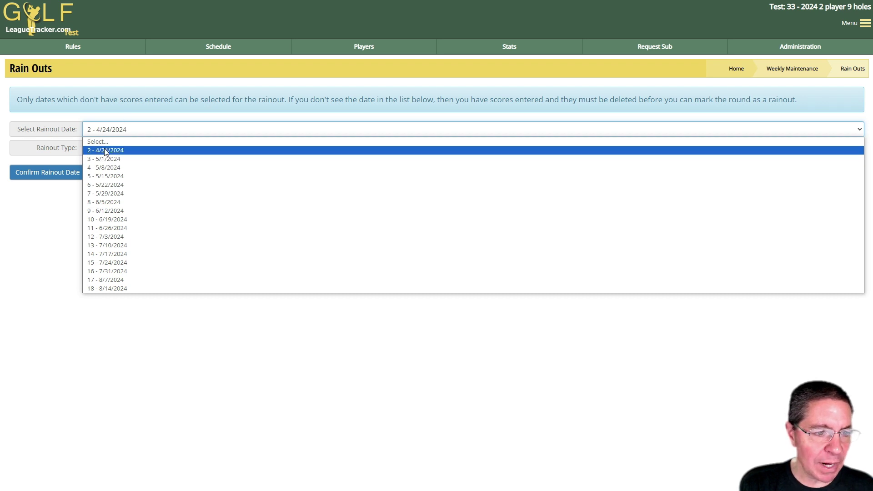
{"action": "left_click", "coordinate": [104, 150]}
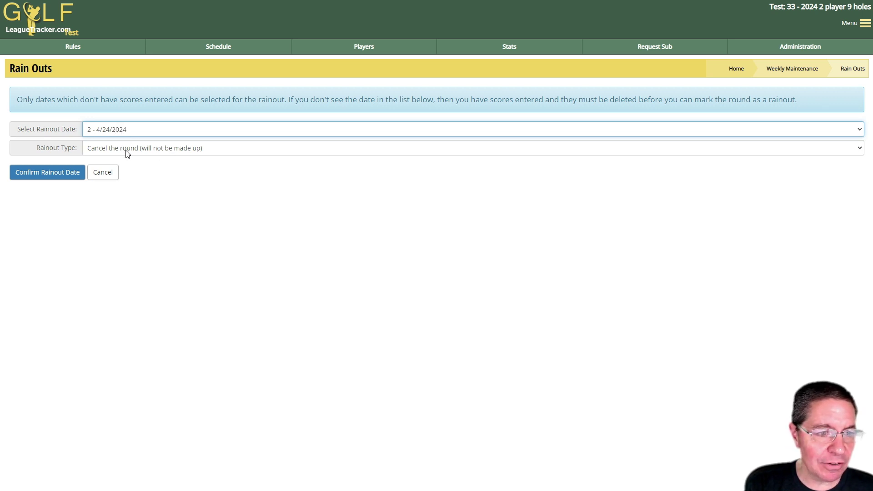
Confirm the rainout date and cancel round 2
{"action": "left_click", "coordinate": [43, 173]}
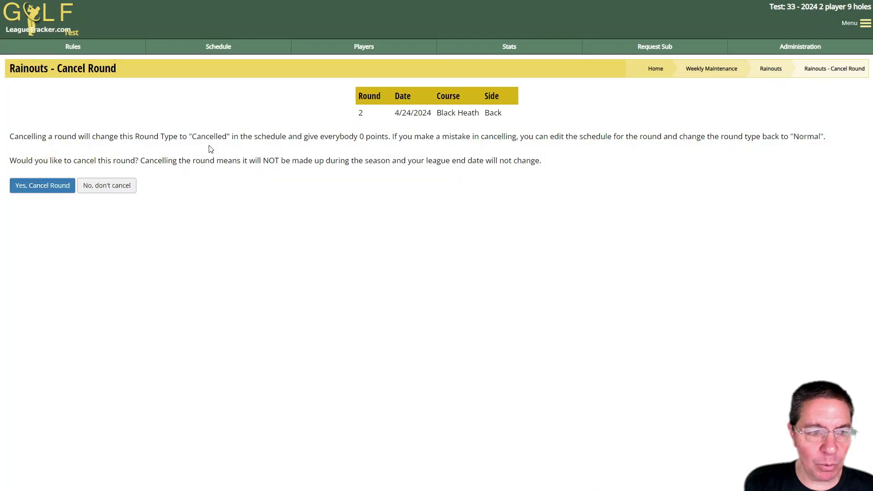
{"action": "left_click", "coordinate": [24, 187]}
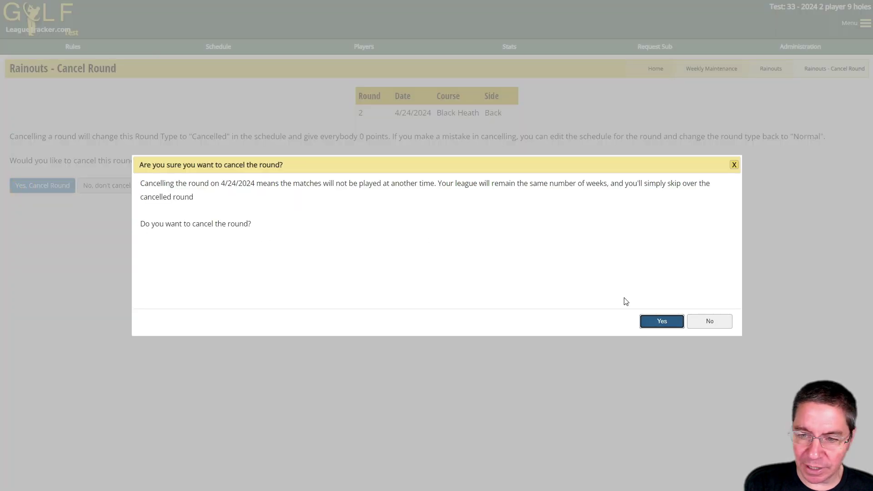
{"action": "left_click", "coordinate": [662, 322]}
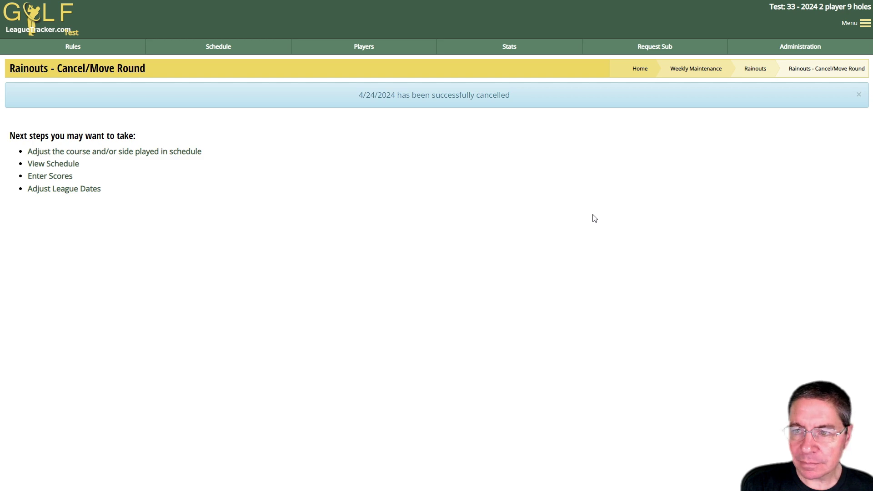
Load the All Dates schedule to check round 2's cancelled status
{"action": "left_click", "coordinate": [223, 45]}
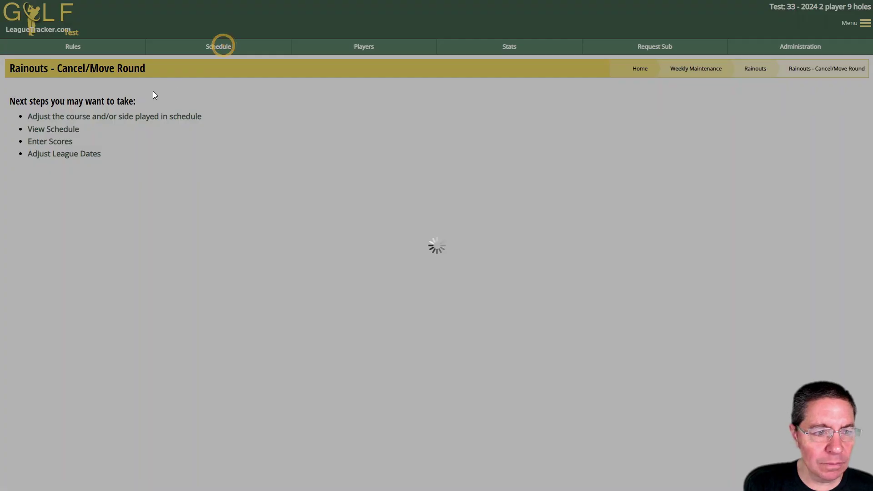
{"action": "left_click", "coordinate": [101, 89]}
{"action": "left_click", "coordinate": [86, 106]}
{"action": "left_click", "coordinate": [684, 95]}
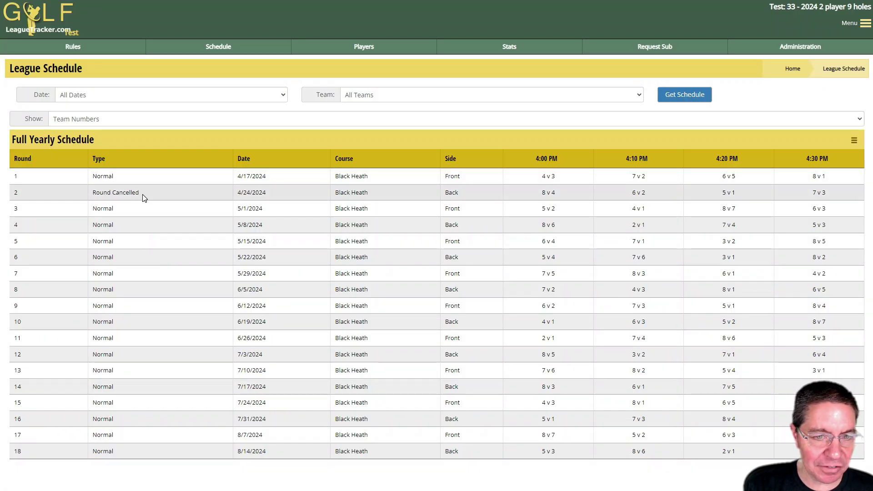
In Enter Scores and Points, view round 2 listed as Cancelled
{"action": "left_click", "coordinate": [814, 50]}
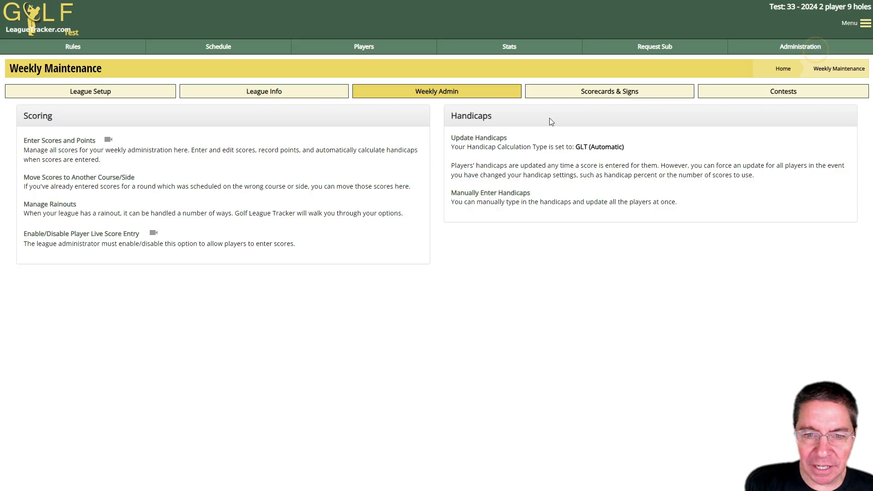
{"action": "left_click", "coordinate": [68, 143]}
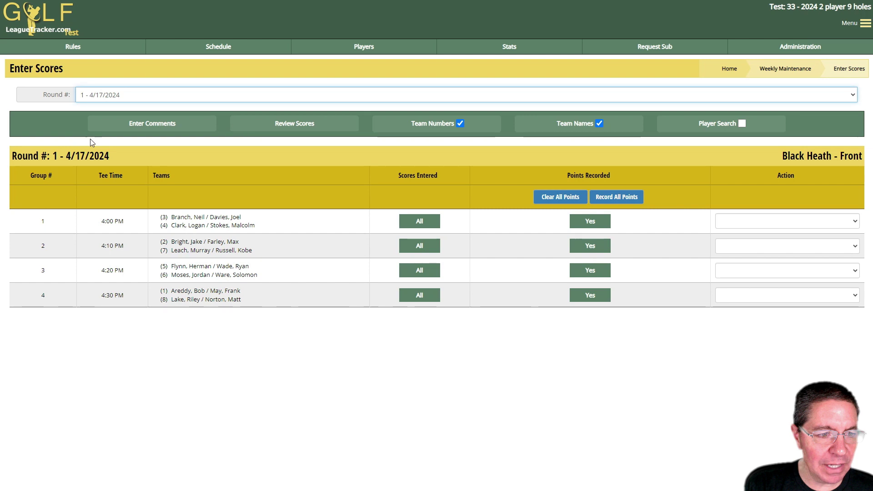
{"action": "left_click", "coordinate": [132, 96]}
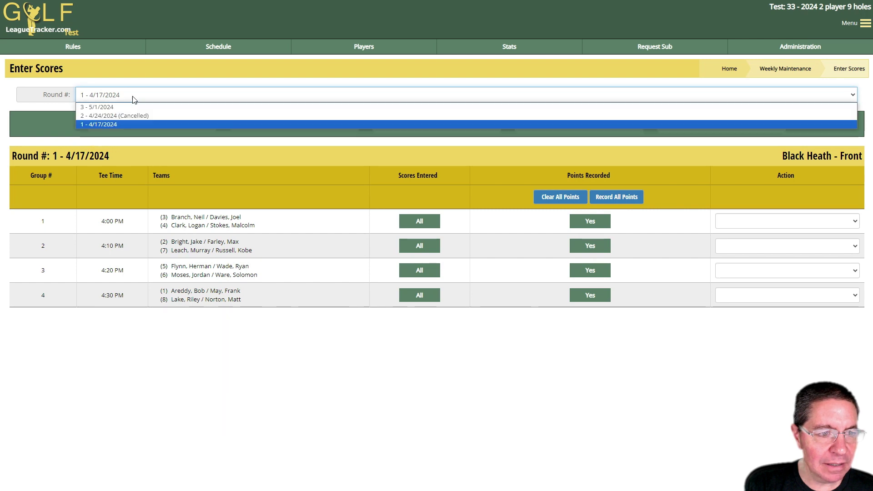
{"action": "left_click", "coordinate": [116, 116]}
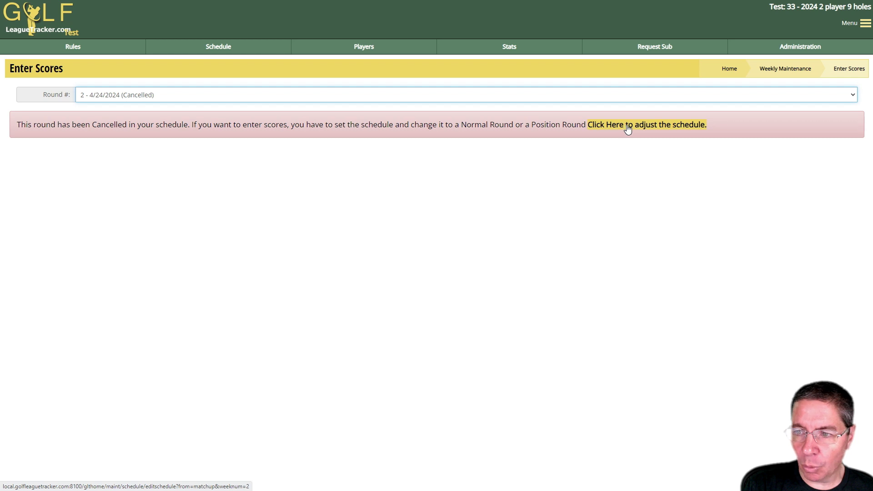
Set round 2's round type back to Normal on the Set Course, Side, or Round Type page and save
{"action": "left_click", "coordinate": [774, 50]}
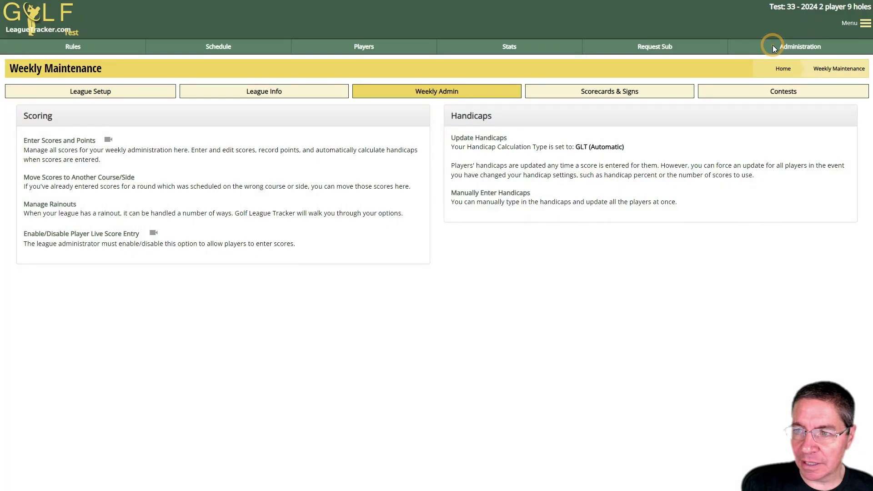
{"action": "left_click", "coordinate": [59, 91]}
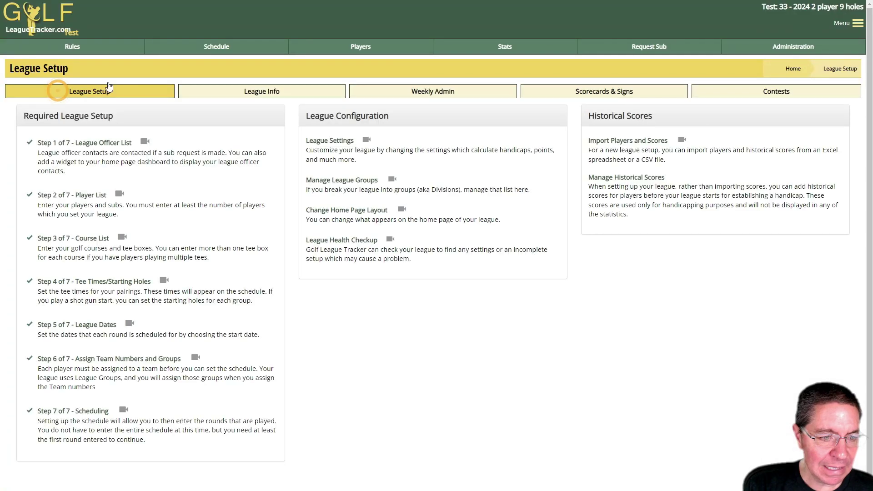
{"action": "left_click", "coordinate": [88, 411]}
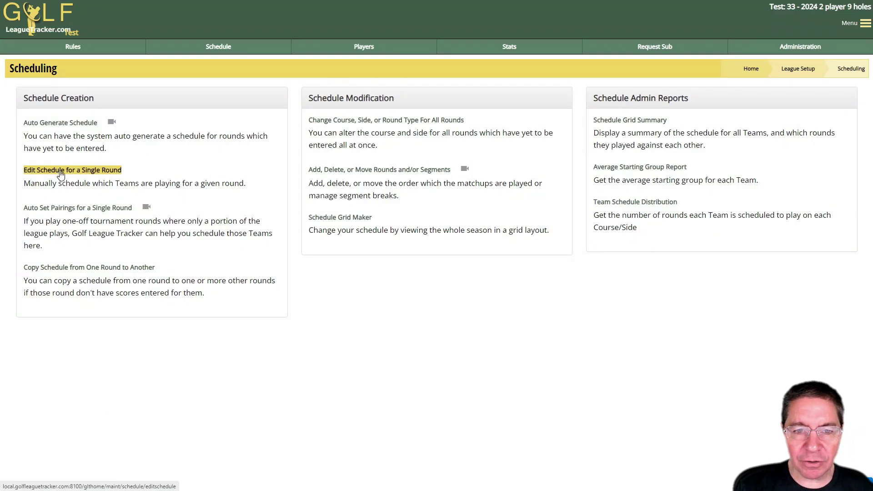
{"action": "left_click", "coordinate": [379, 121]}
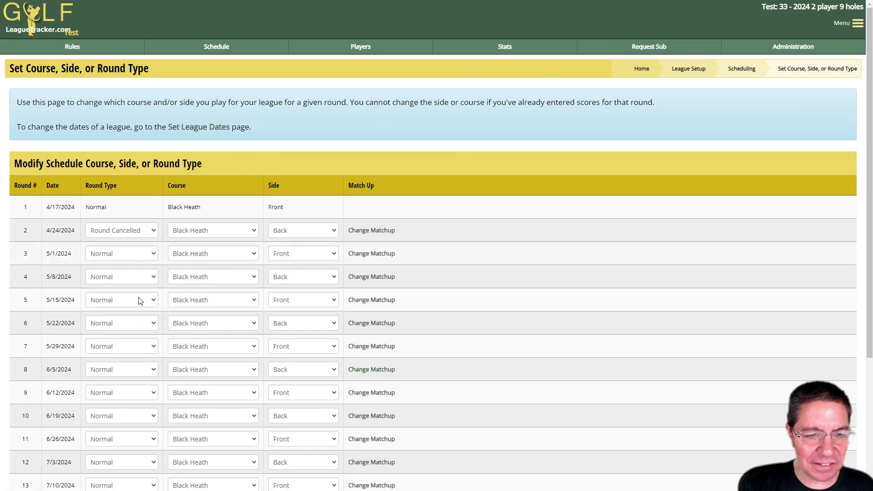
{"action": "scroll", "coordinate": [522, 371], "scroll_direction": "down", "scroll_amount": 4}
{"action": "scroll", "coordinate": [520, 369], "scroll_direction": "up", "scroll_amount": 3}
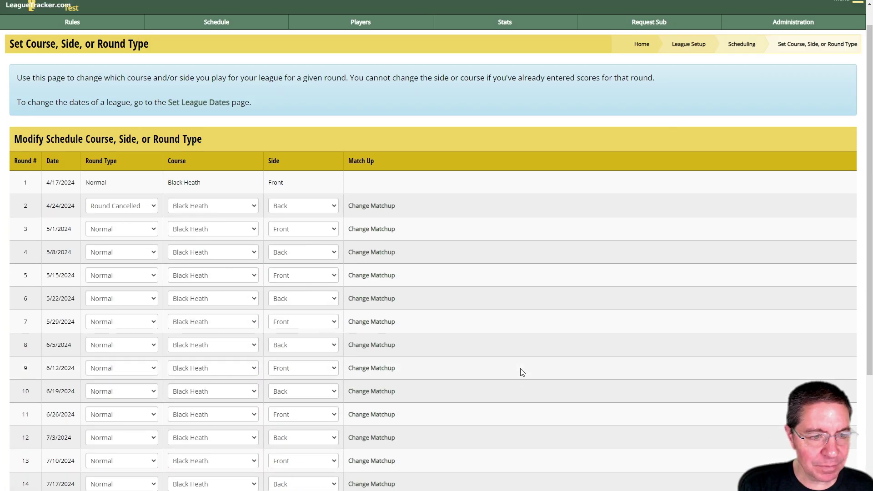
{"action": "left_click", "coordinate": [121, 208]}
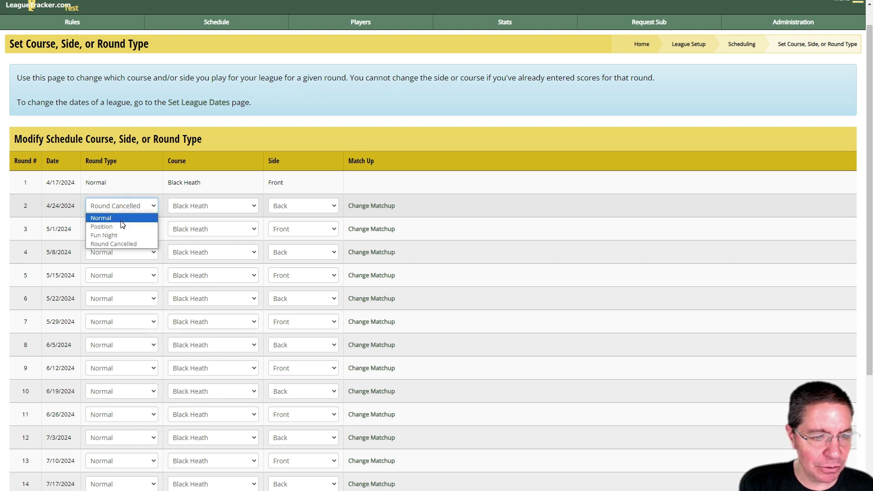
{"action": "left_click", "coordinate": [121, 218]}
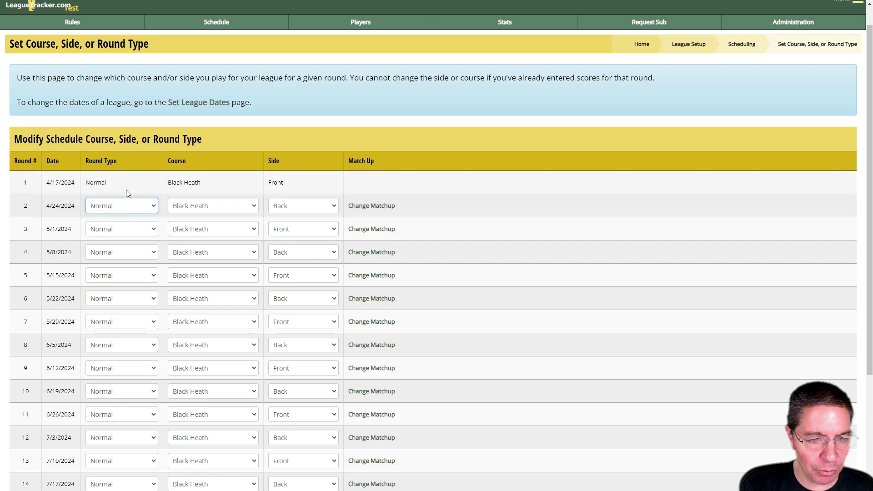
{"action": "scroll", "coordinate": [114, 236], "scroll_direction": "down", "scroll_amount": 3}
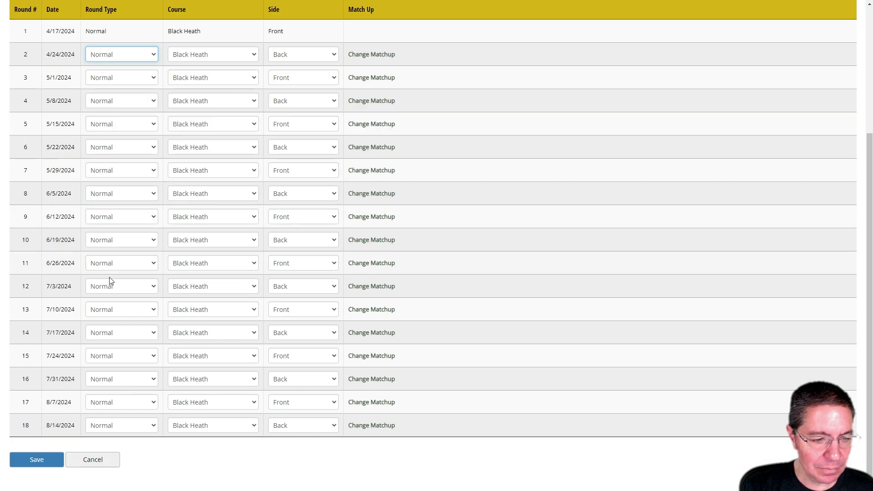
{"action": "left_click", "coordinate": [32, 460]}
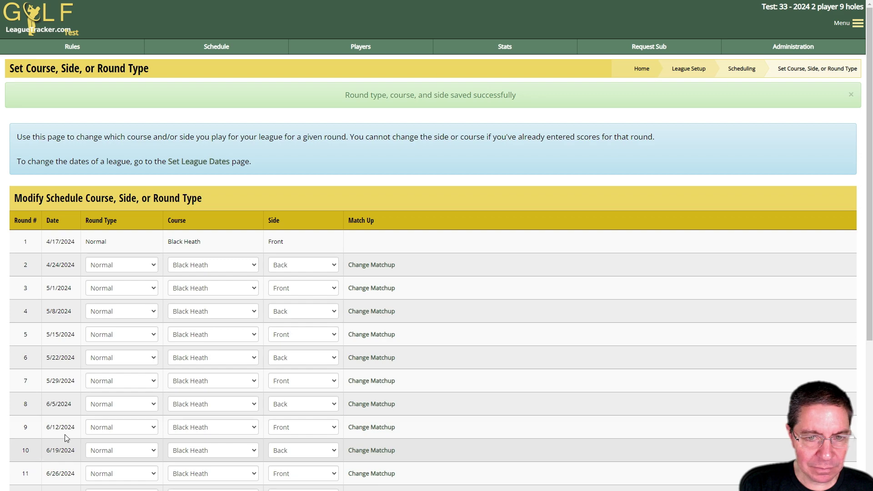
Load the All Dates schedule, showing round 2 on 4/24/2024 and 18 rounds ending 8/14/2024
{"action": "left_click", "coordinate": [218, 46]}
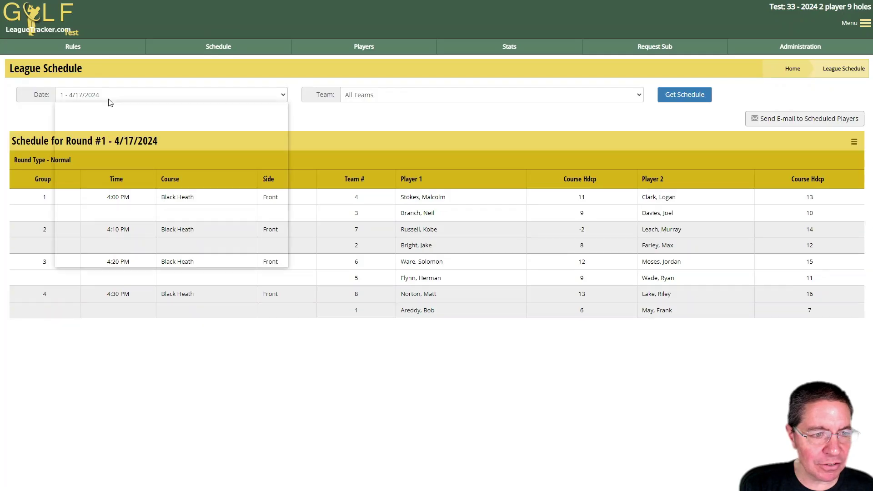
{"action": "left_click", "coordinate": [108, 94]}
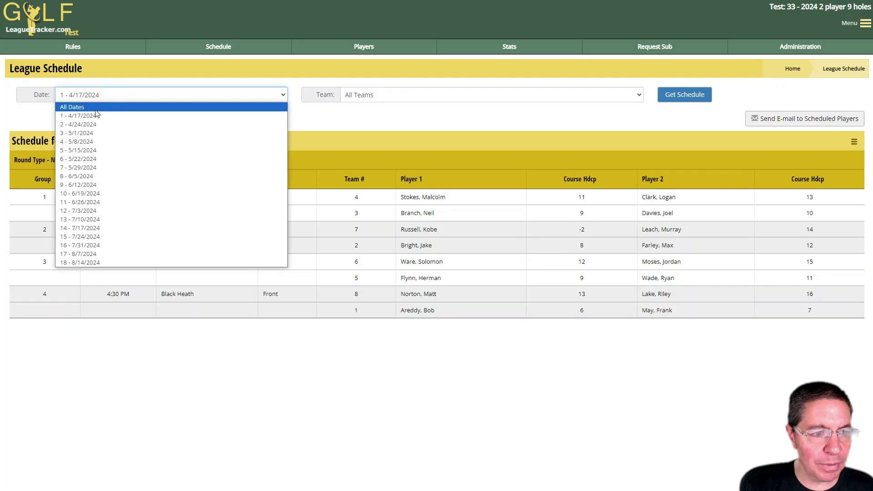
{"action": "left_click", "coordinate": [96, 109]}
{"action": "left_click", "coordinate": [664, 95]}
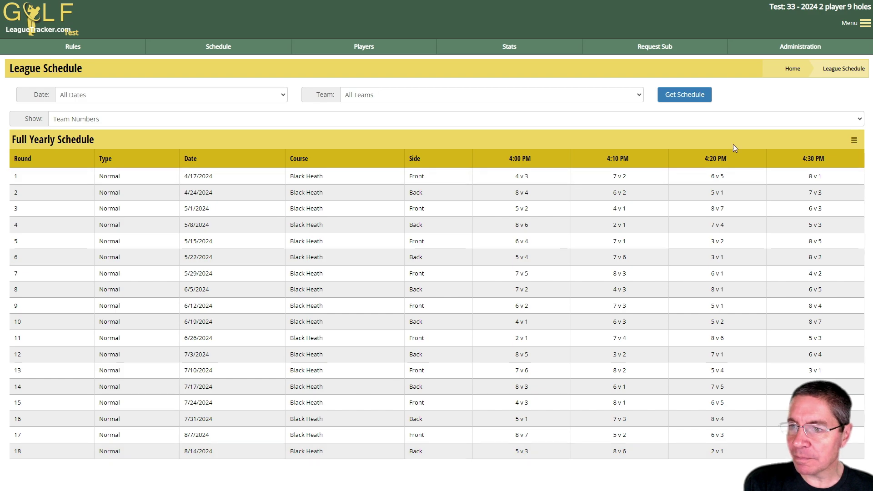
In Manage Rainouts, mark round 2 on 4/24/2024 as rained out and choose Move to Another Date
{"action": "left_click", "coordinate": [782, 46]}
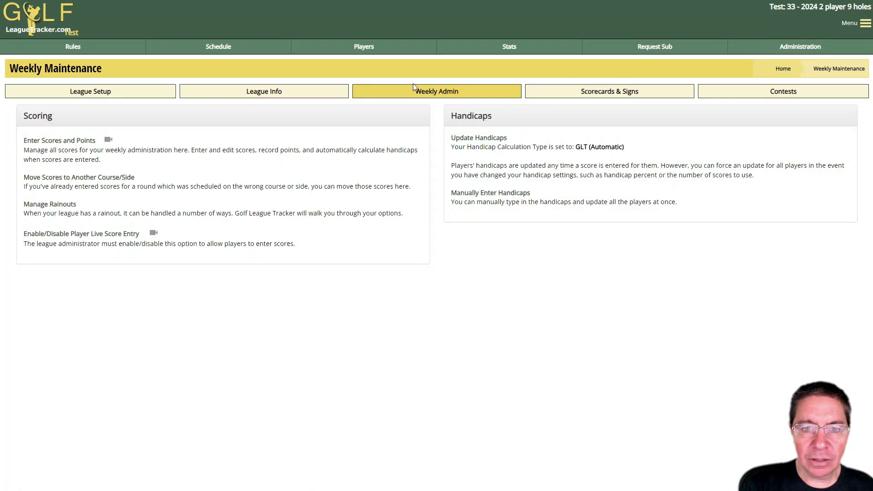
{"action": "left_click", "coordinate": [59, 203]}
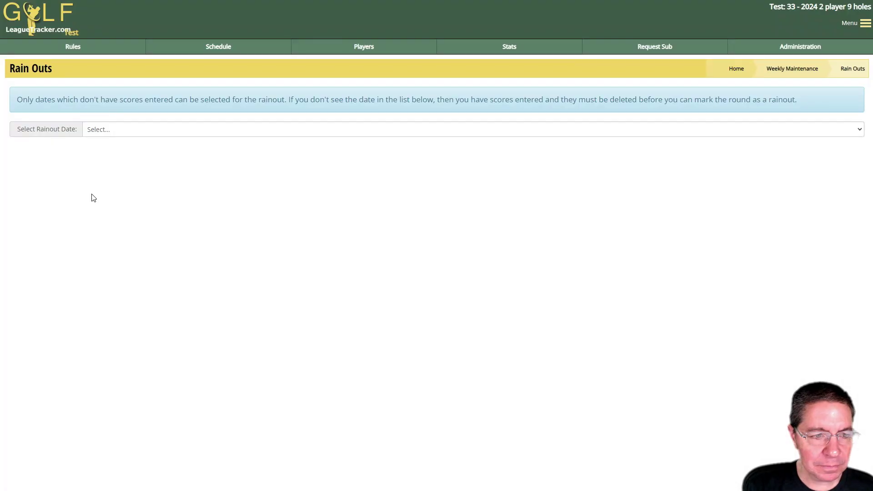
{"action": "left_click", "coordinate": [132, 131]}
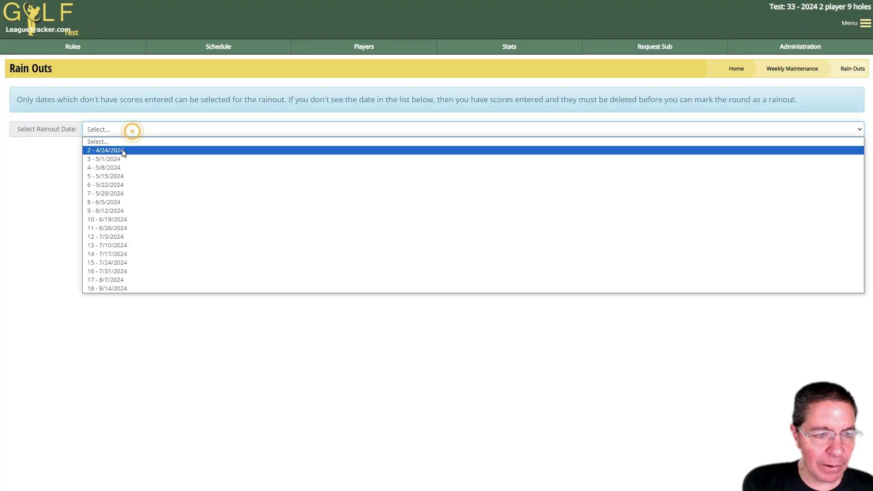
{"action": "left_click", "coordinate": [124, 152]}
{"action": "left_click", "coordinate": [140, 149]}
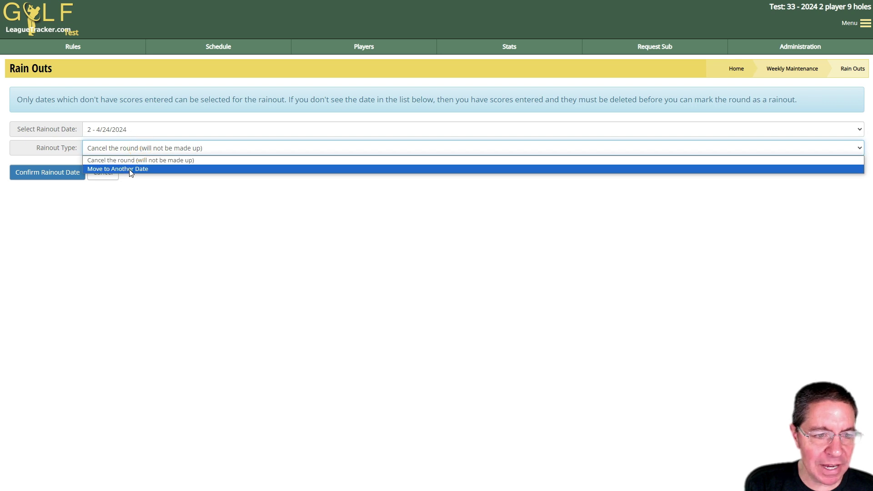
{"action": "left_click", "coordinate": [130, 170]}
{"action": "left_click", "coordinate": [50, 174]}
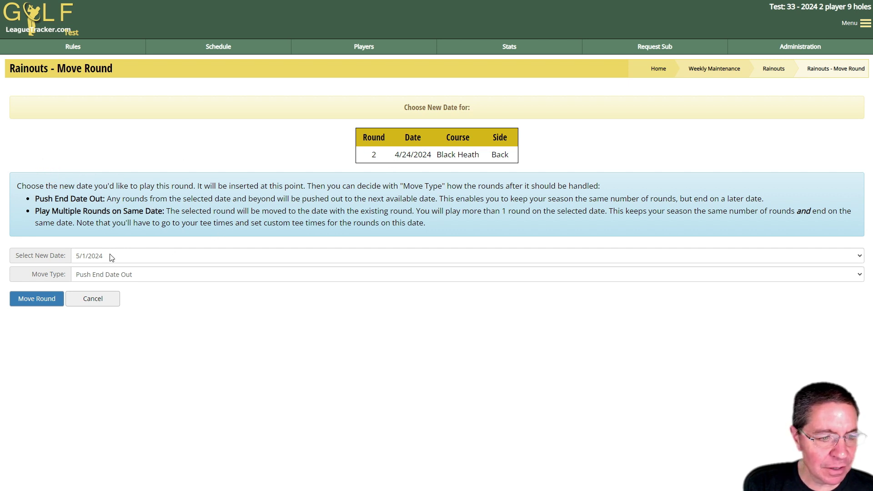
Move round 2 to 5/1/2024 using Push End Date Out and confirm
{"action": "left_click", "coordinate": [92, 257]}
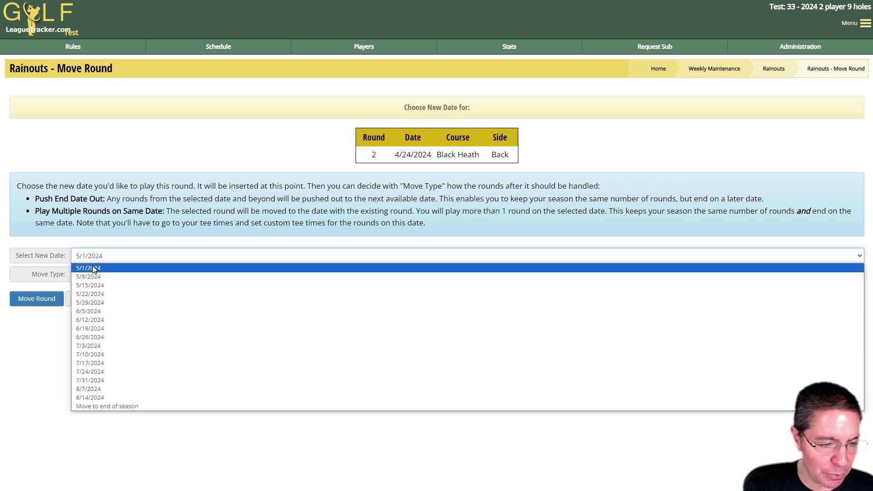
{"action": "left_click", "coordinate": [93, 269]}
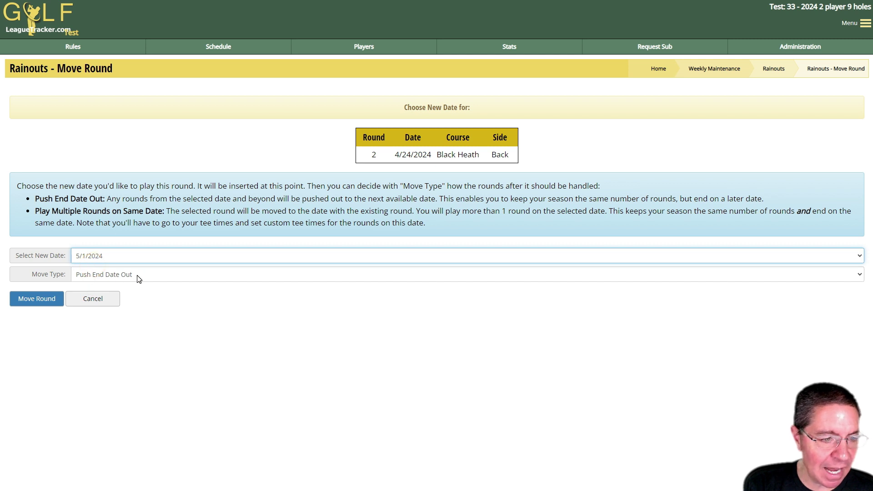
{"action": "left_click", "coordinate": [89, 278]}
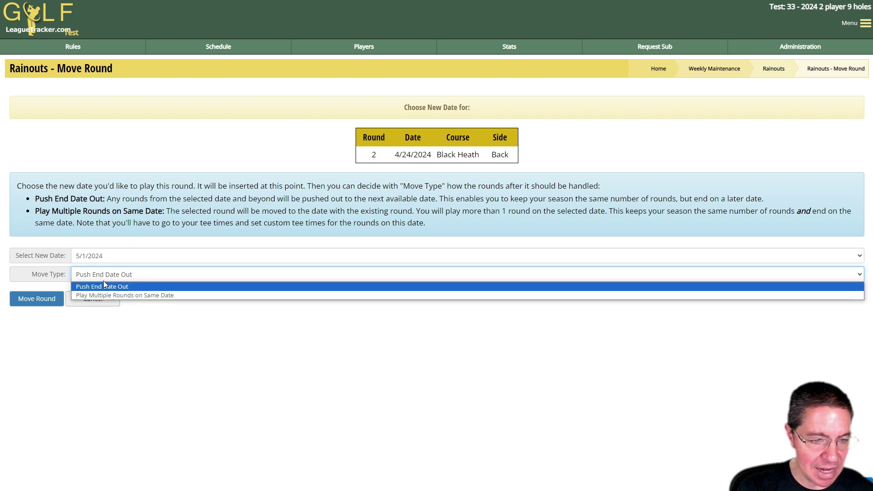
{"action": "left_click", "coordinate": [103, 279]}
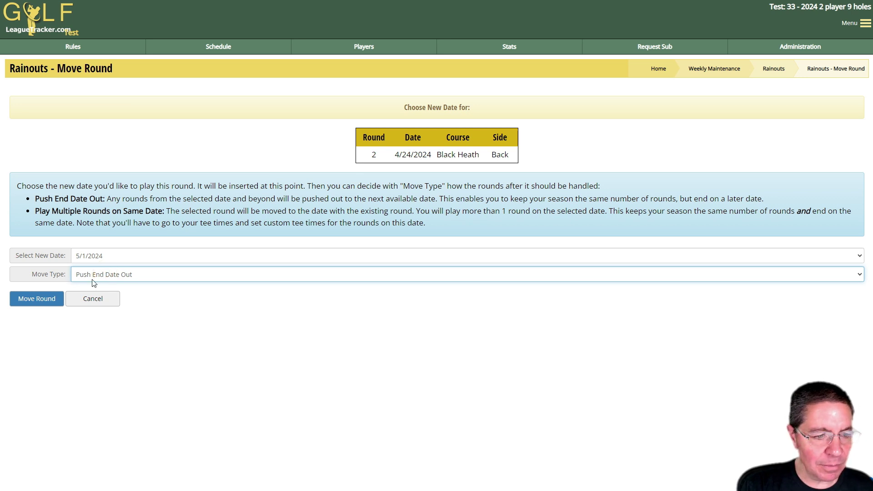
{"action": "left_click", "coordinate": [32, 299]}
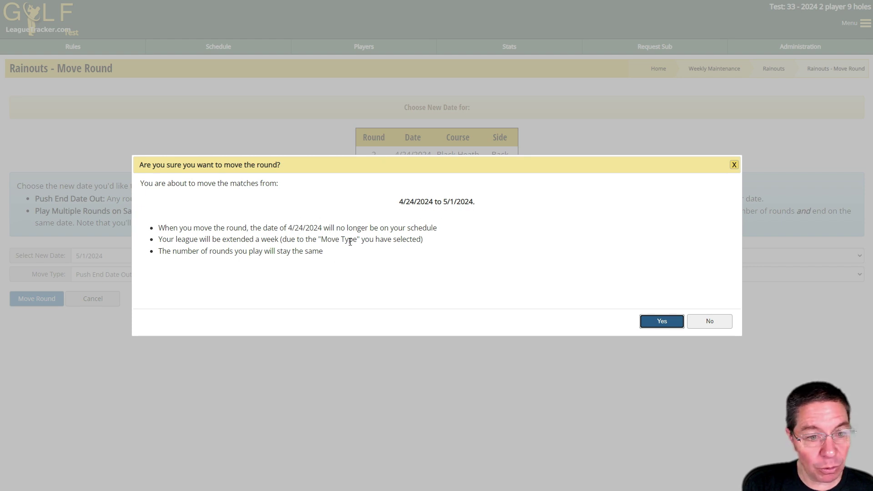
{"action": "left_click", "coordinate": [666, 322]}
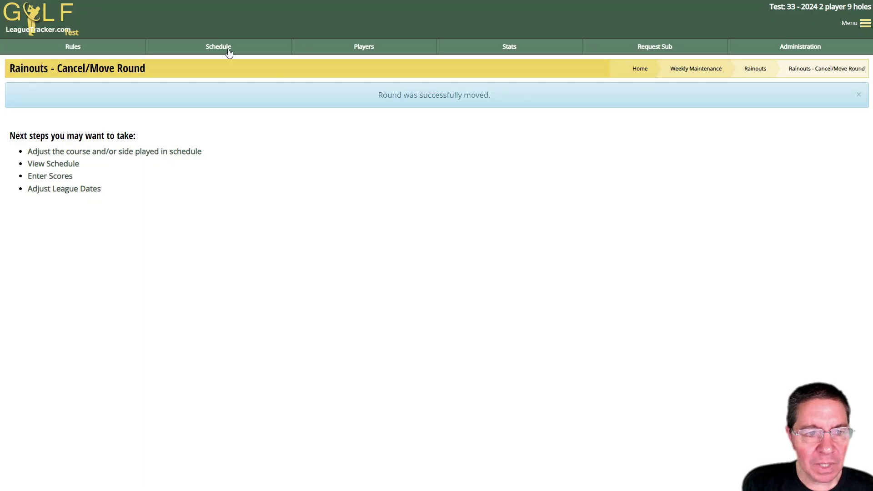
Load the All Dates schedule, showing round 2 on 5/1/2024 and round 18 on 8/21/2024
{"action": "left_click", "coordinate": [199, 45]}
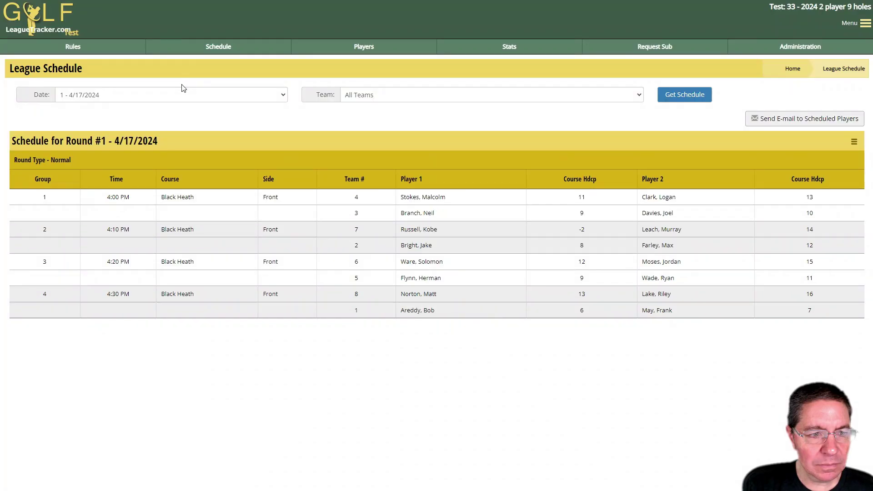
{"action": "left_click", "coordinate": [122, 95]}
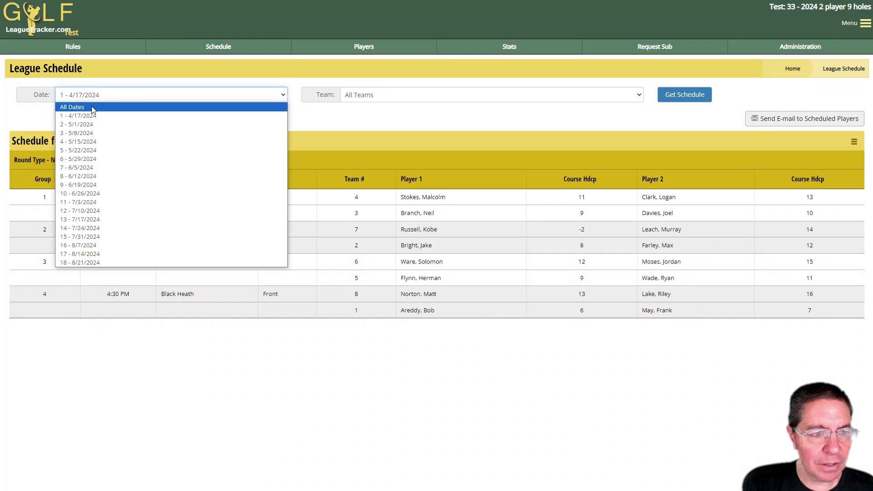
{"action": "left_click", "coordinate": [91, 107]}
{"action": "left_click", "coordinate": [688, 102]}
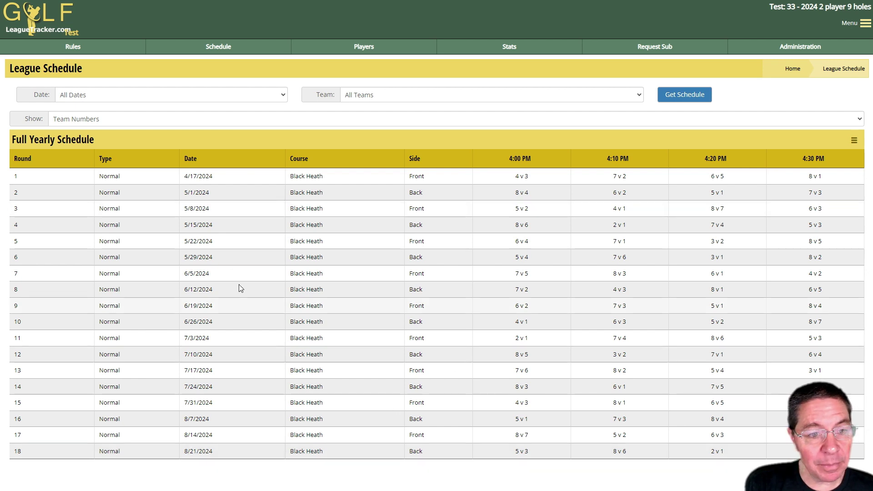
Delete 4/24/2024 from Dates to Skip in League Setup's League Dates step
{"action": "left_click", "coordinate": [775, 48]}
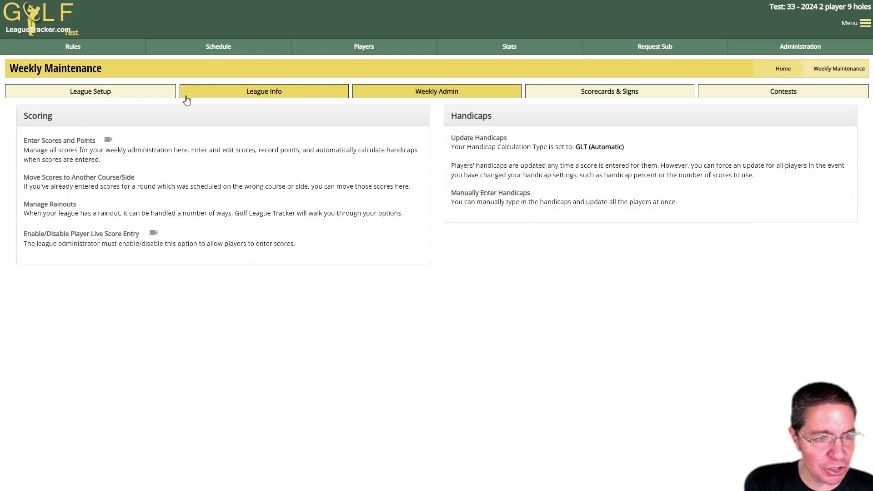
{"action": "left_click", "coordinate": [109, 92]}
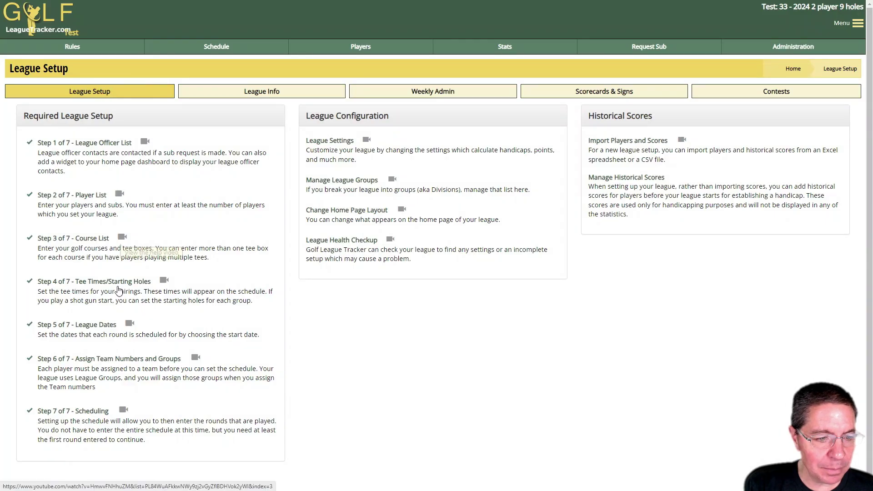
{"action": "left_click", "coordinate": [86, 326]}
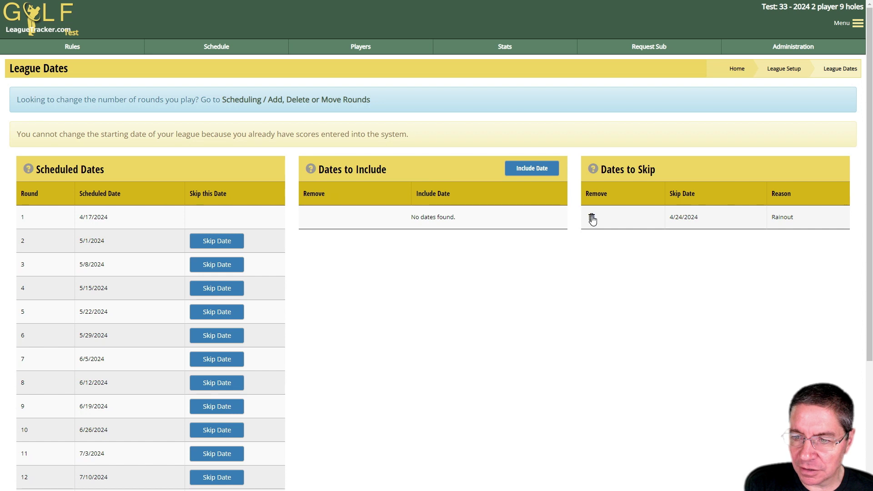
{"action": "left_click", "coordinate": [592, 218]}
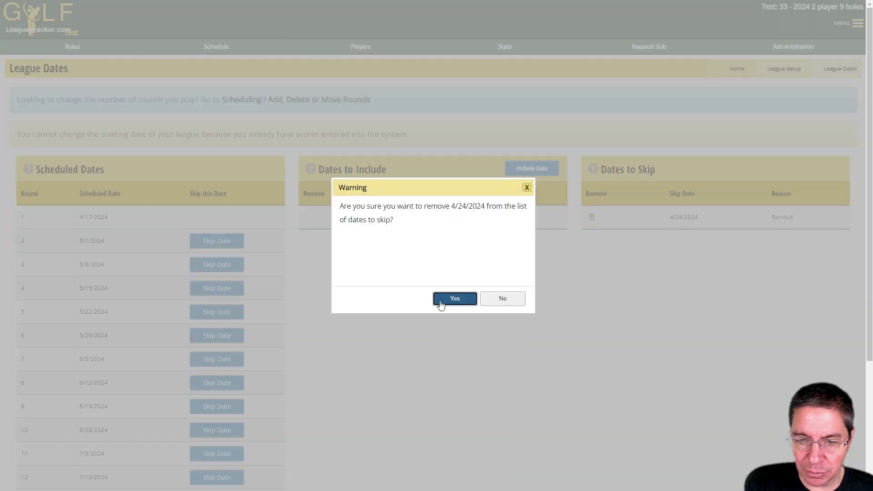
{"action": "left_click", "coordinate": [460, 299]}
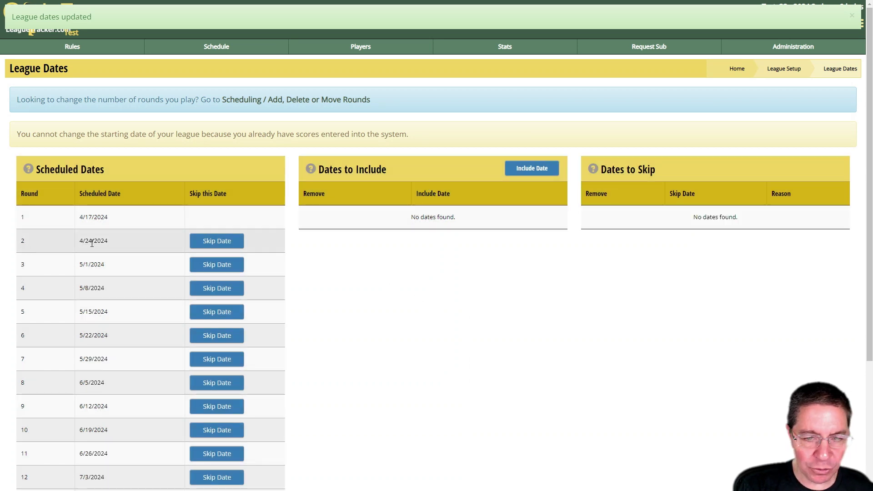
{"action": "scroll", "coordinate": [119, 269], "scroll_direction": "down", "scroll_amount": 4}
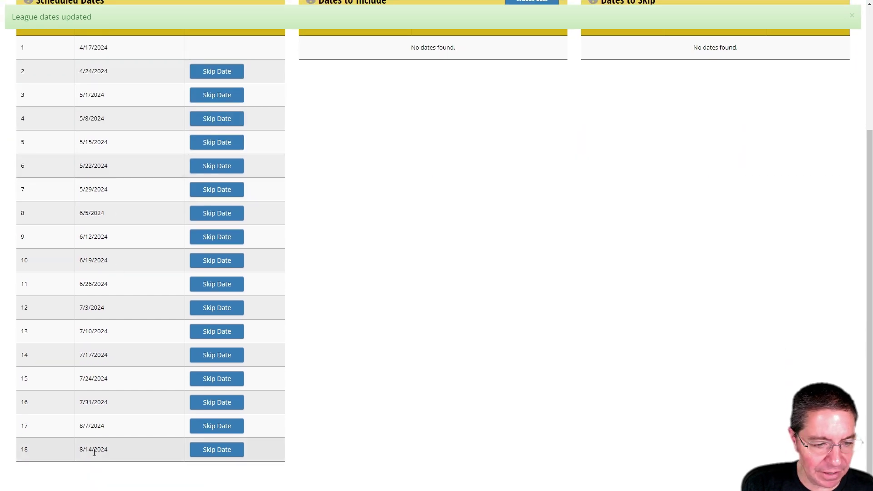
{"action": "scroll", "coordinate": [516, 331], "scroll_direction": "up", "scroll_amount": 4}
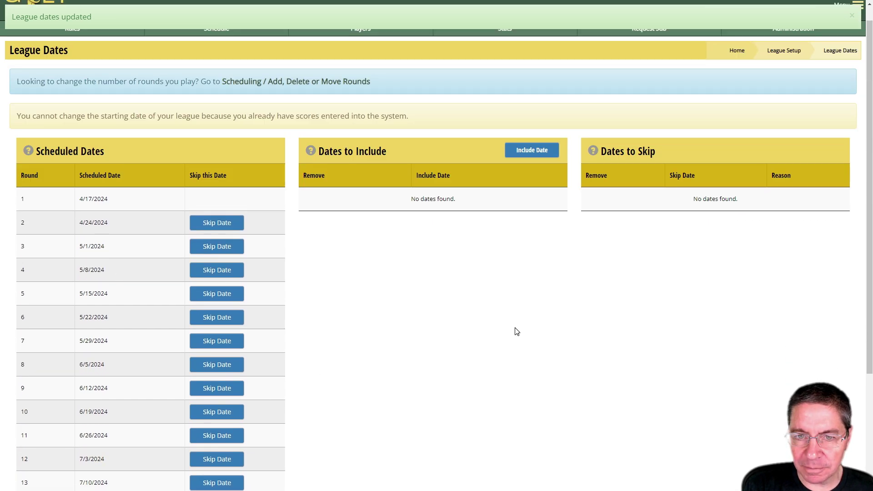
{"action": "scroll", "coordinate": [516, 331], "scroll_direction": "up", "scroll_amount": 1}
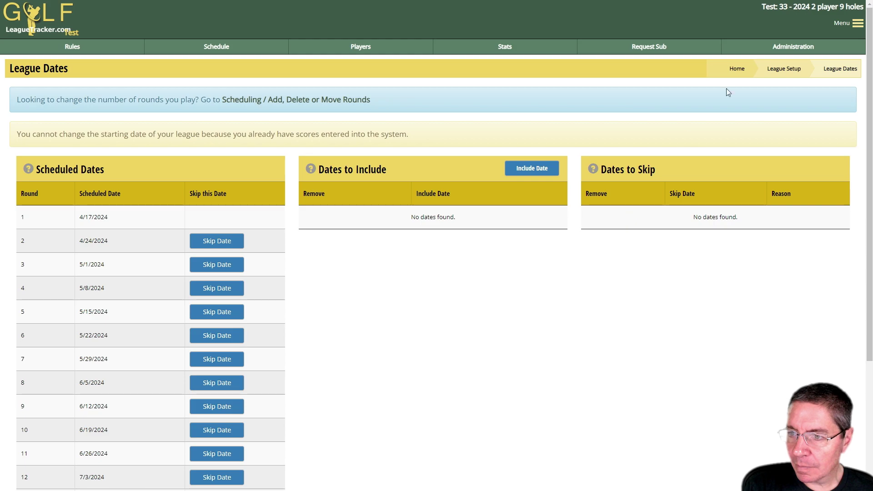
Load the All Dates schedule to confirm round 2 on 4/24/2024, then return to Administration
{"action": "left_click", "coordinate": [773, 47]}
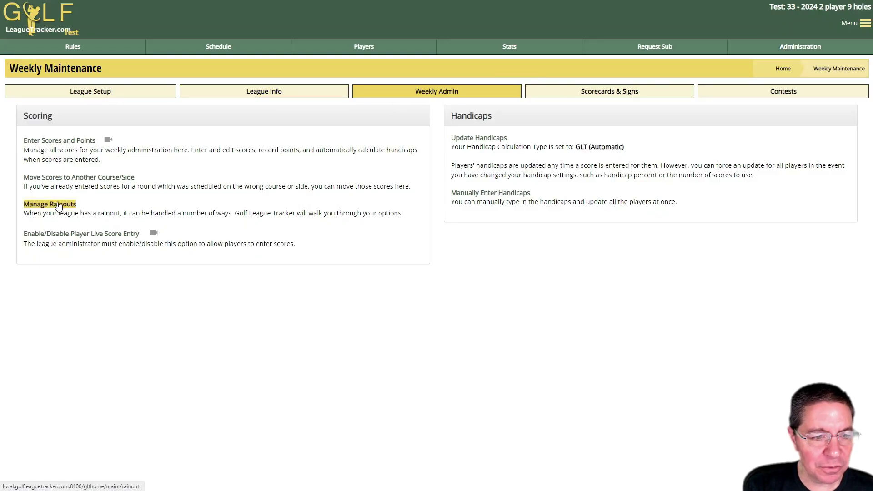
{"action": "left_click", "coordinate": [217, 45]}
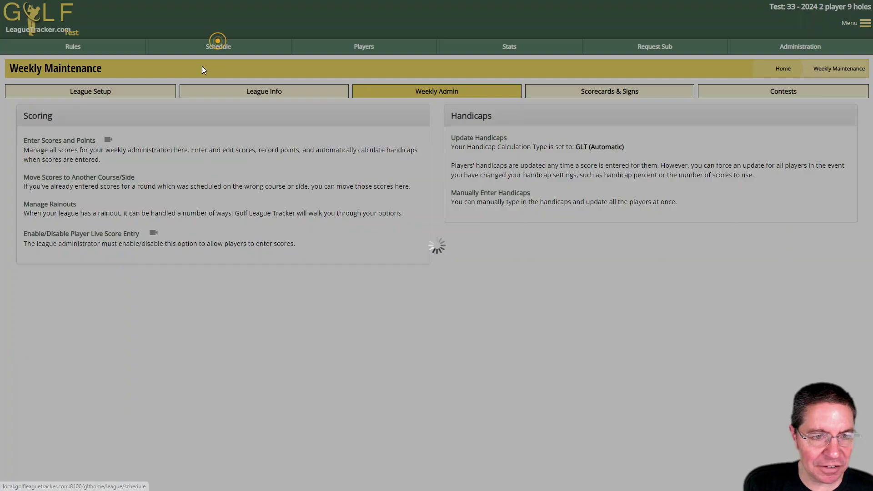
{"action": "left_click", "coordinate": [144, 97]}
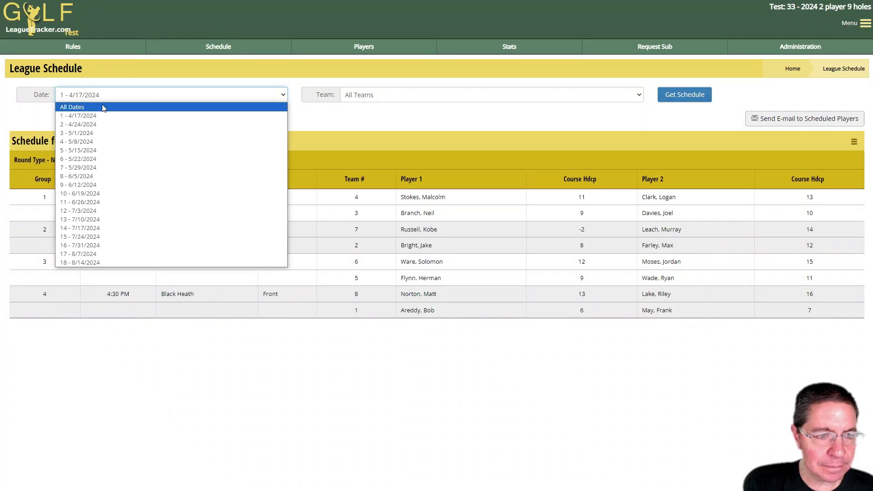
{"action": "left_click", "coordinate": [103, 104]}
{"action": "left_click", "coordinate": [703, 96]}
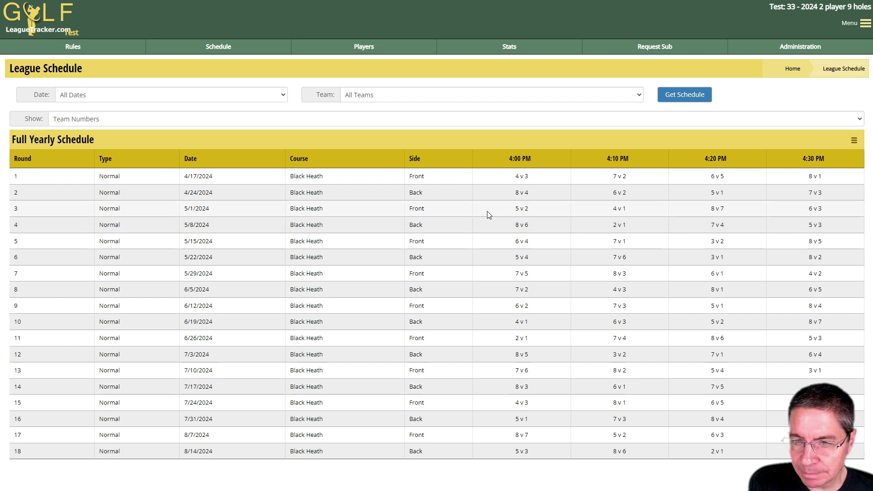
{"action": "left_click", "coordinate": [793, 44]}
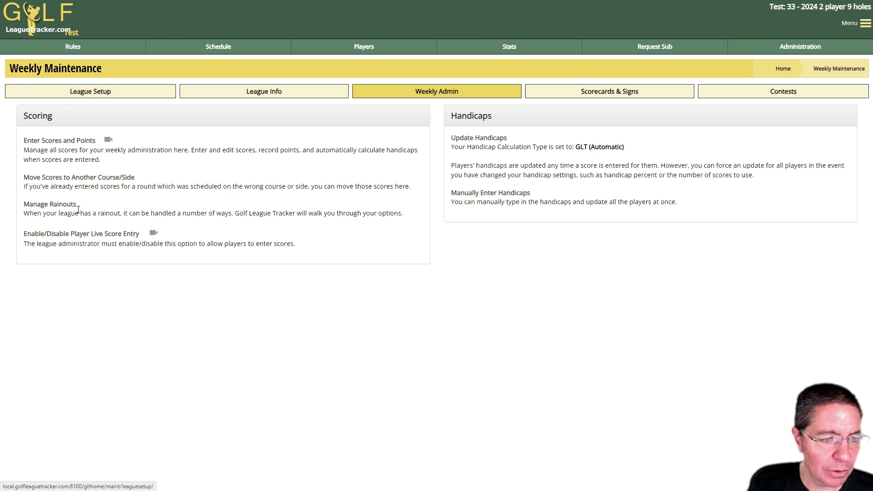
Mark round 2 on 4/24/2024 as rained out, to be moved to another date
{"action": "left_click", "coordinate": [51, 208]}
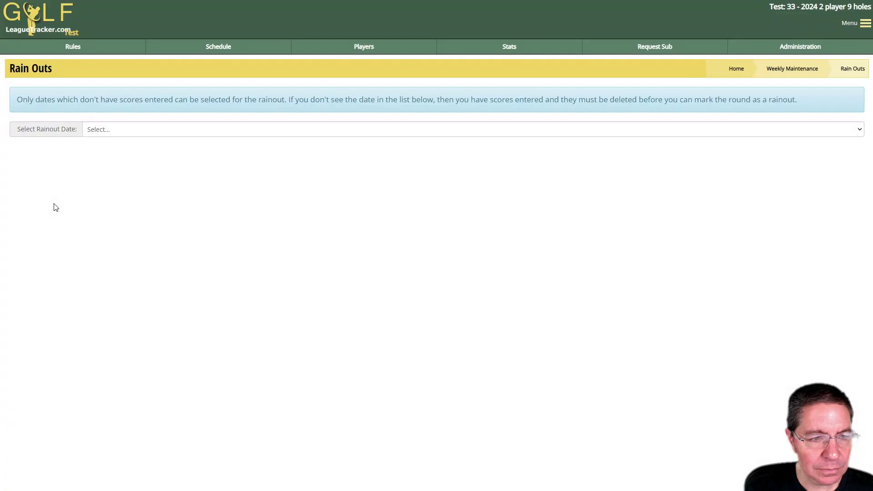
{"action": "left_click", "coordinate": [125, 129]}
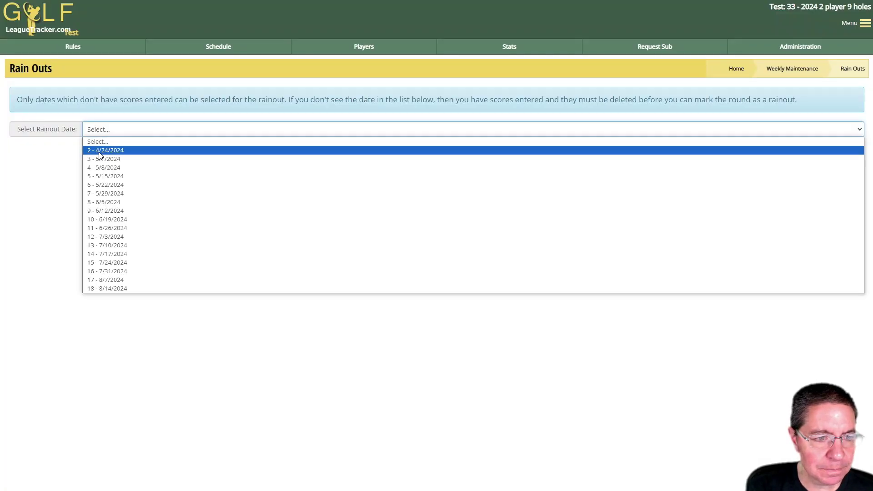
{"action": "left_click", "coordinate": [99, 151]}
{"action": "left_click", "coordinate": [127, 150]}
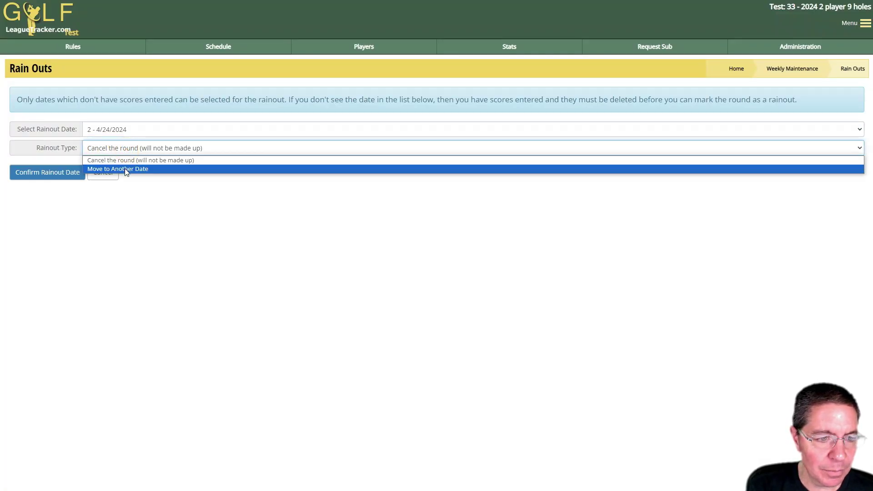
{"action": "left_click", "coordinate": [124, 169]}
{"action": "left_click", "coordinate": [58, 176]}
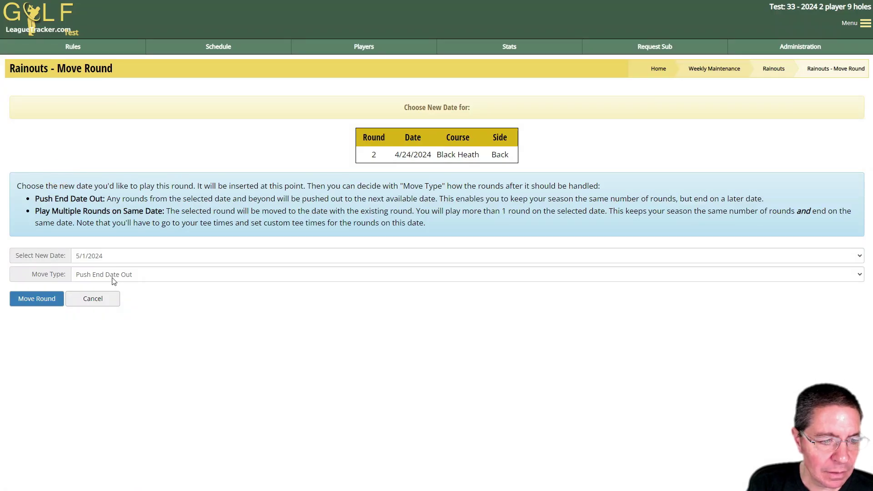
Move round 2 to 5/1/2024, playing multiple rounds on the same date
{"action": "left_click", "coordinate": [115, 275]}
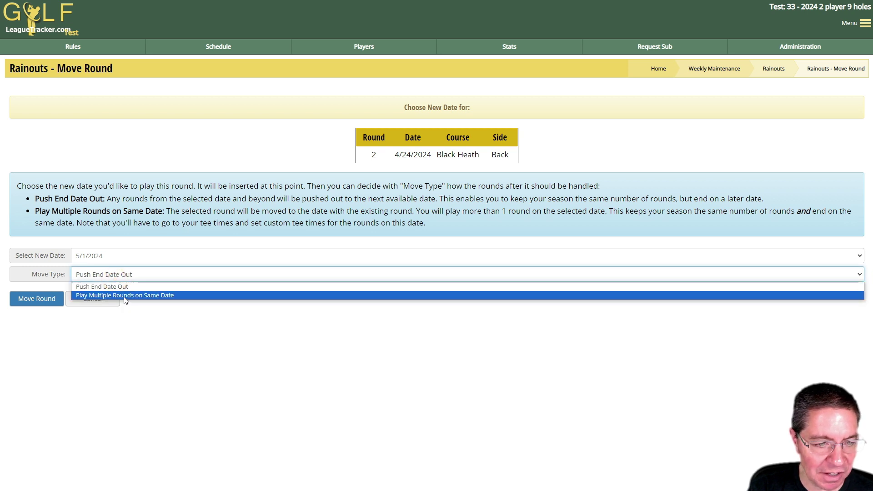
{"action": "left_click", "coordinate": [126, 296]}
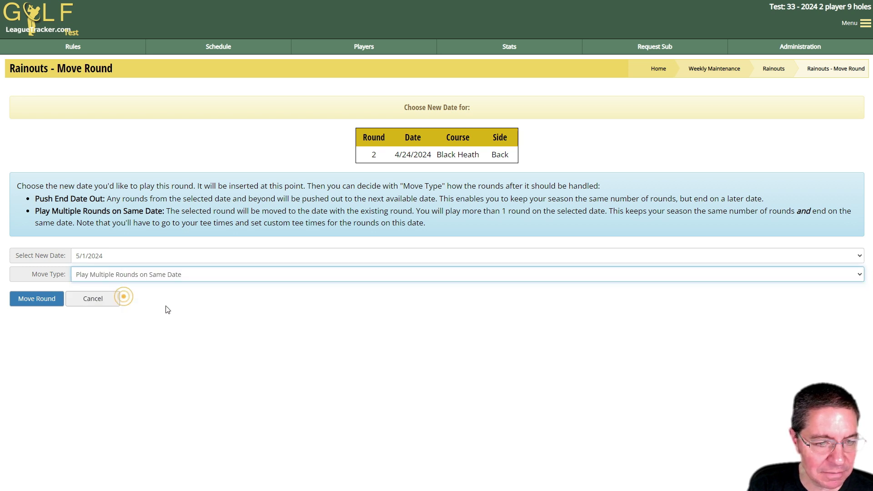
{"action": "left_click", "coordinate": [39, 299]}
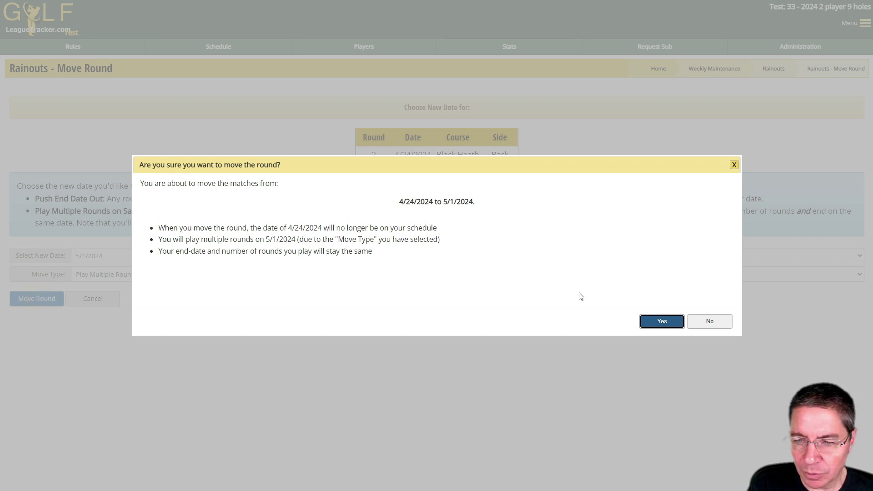
{"action": "left_click", "coordinate": [661, 321]}
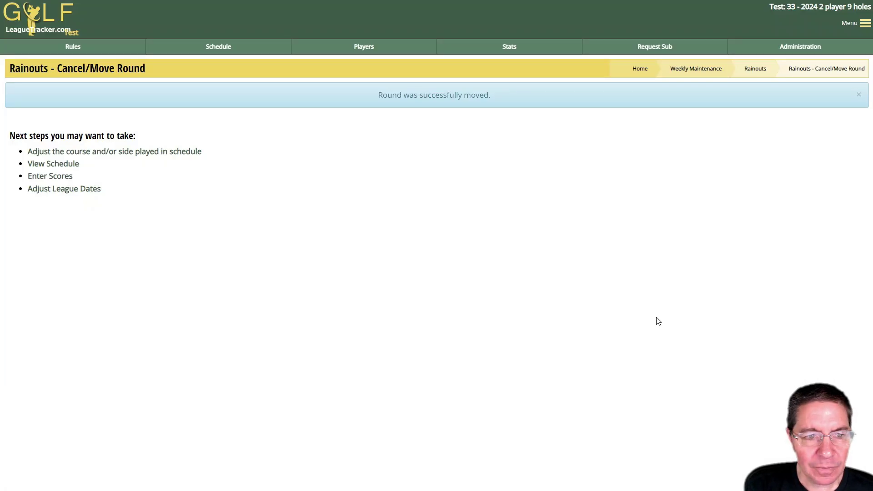
Load the schedule for All Dates, showing rounds 2 and 3 both on 5/1/2024
{"action": "left_click", "coordinate": [214, 46]}
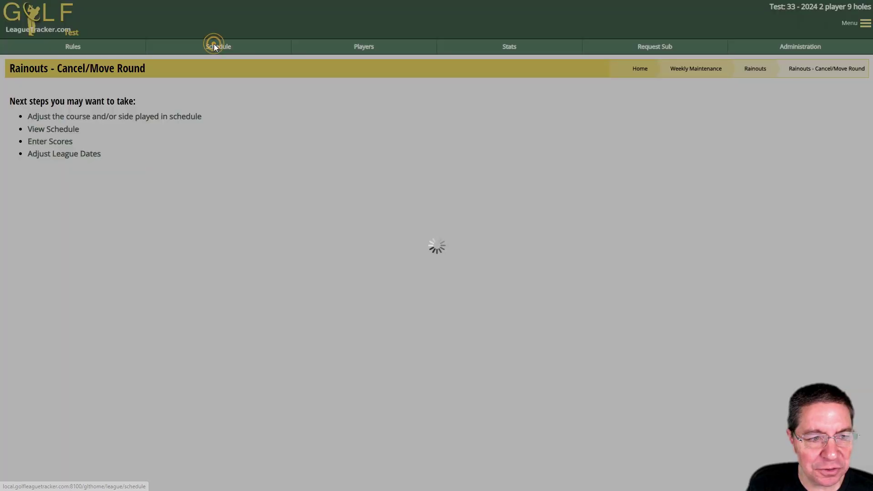
{"action": "left_click", "coordinate": [136, 95]}
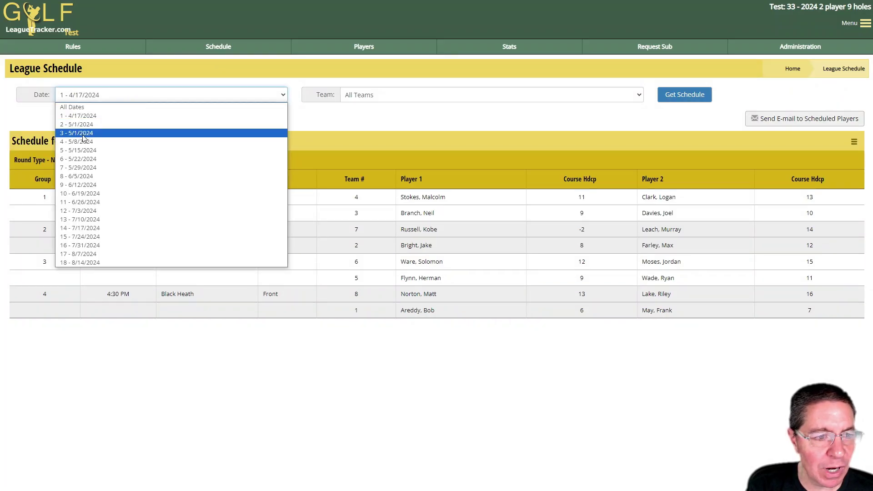
{"action": "left_click", "coordinate": [80, 107]}
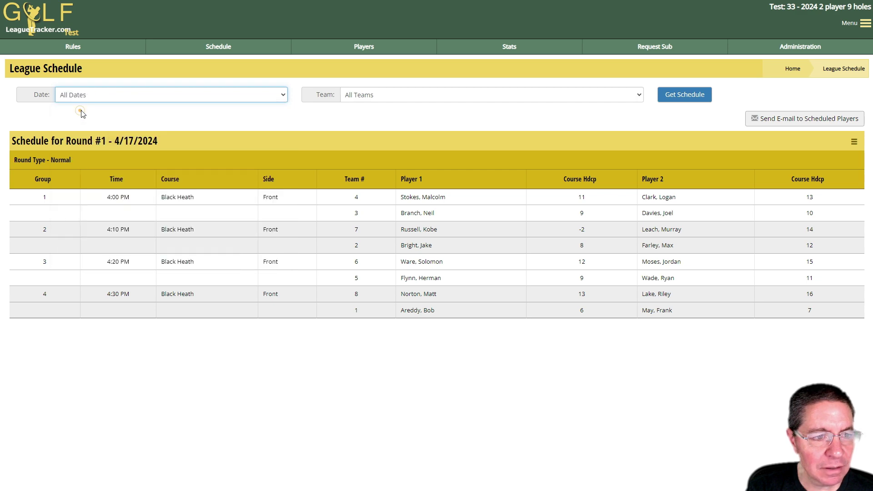
{"action": "left_click", "coordinate": [706, 95]}
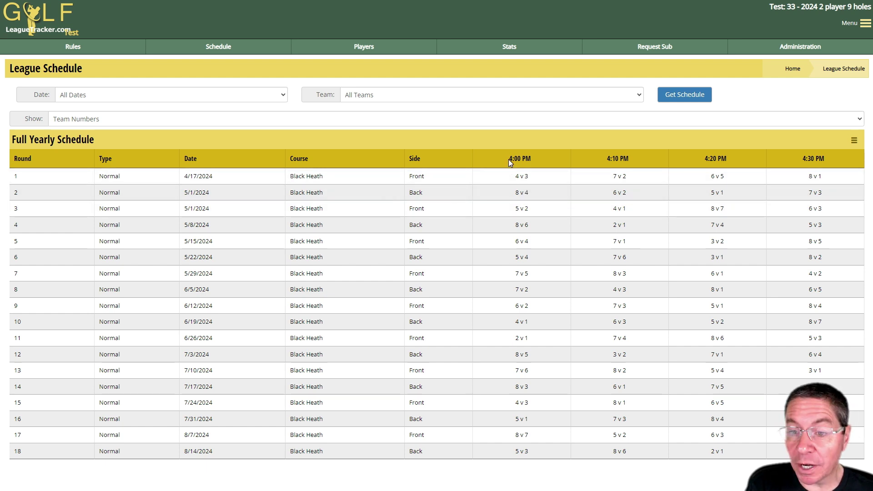
In League Setup Step 4 Tee Times, select round 2 and begin changing its tee times
{"action": "left_click", "coordinate": [788, 47]}
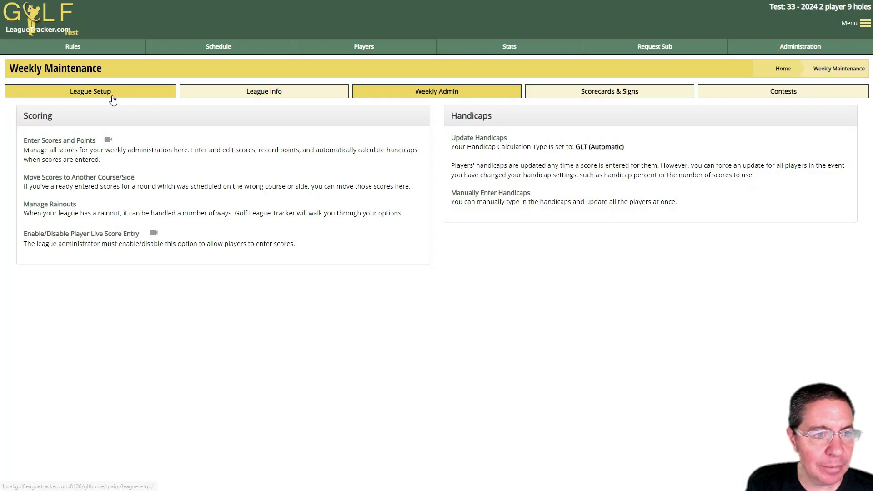
{"action": "left_click", "coordinate": [111, 94]}
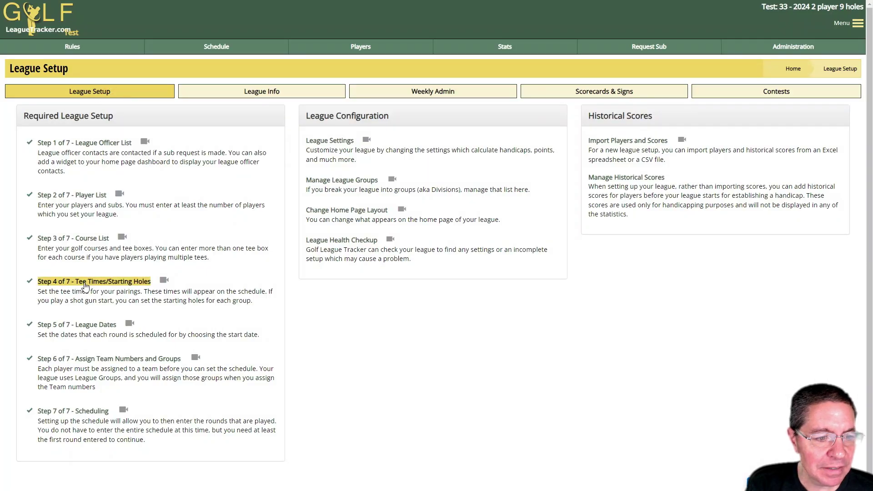
{"action": "left_click", "coordinate": [87, 280]}
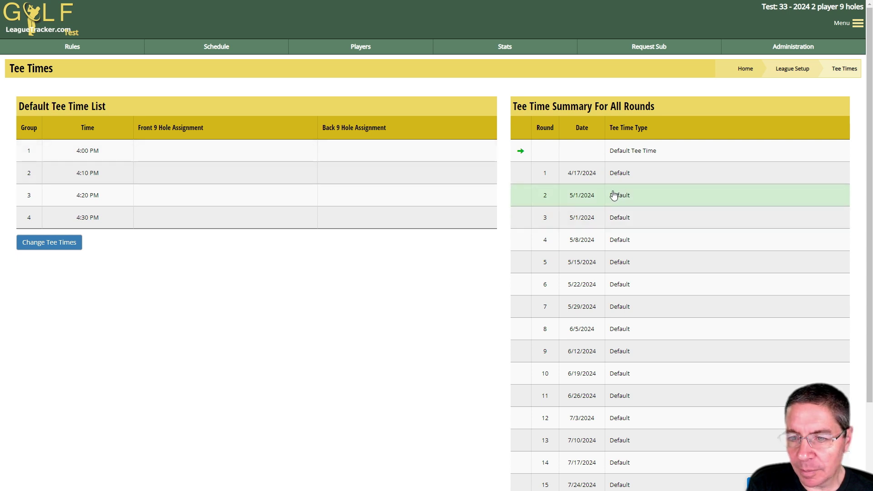
{"action": "left_click", "coordinate": [633, 199]}
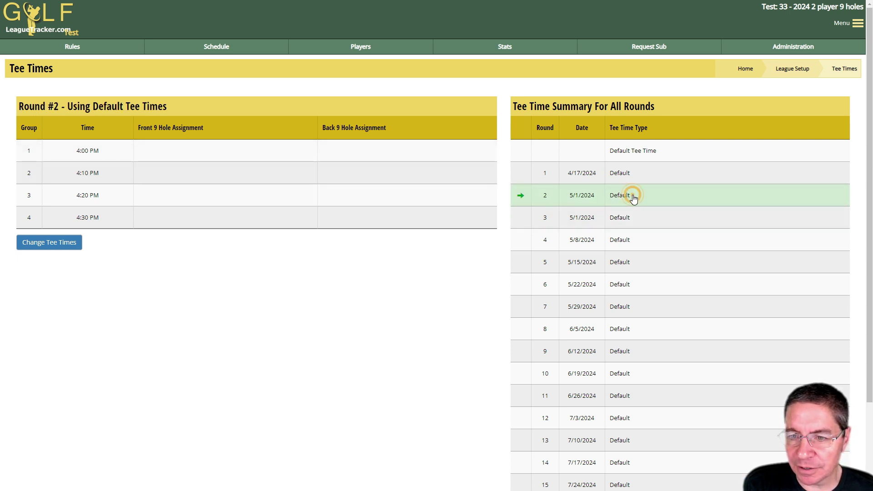
{"action": "left_click", "coordinate": [47, 245]}
Set all four groups' tee hour to 1, for 1:00–1:30 PM, and save the times
{"action": "left_click", "coordinate": [59, 150]}
{"action": "left_click", "coordinate": [59, 172]}
{"action": "left_click", "coordinate": [60, 174]}
{"action": "left_click", "coordinate": [59, 193]}
{"action": "left_click", "coordinate": [60, 200]}
{"action": "left_click", "coordinate": [56, 217]}
{"action": "left_click", "coordinate": [60, 221]}
{"action": "left_click", "coordinate": [56, 245]}
{"action": "left_click", "coordinate": [57, 244]}
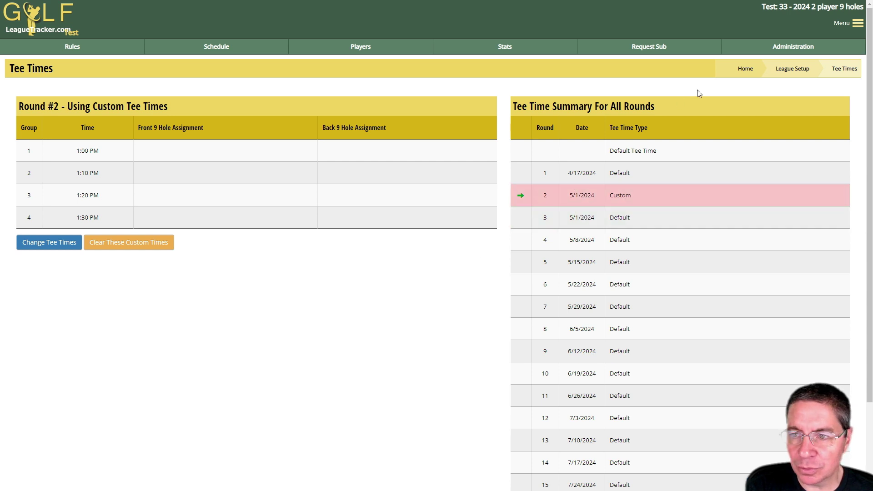
Display the schedule for round 2 on 5/1/2024
{"action": "left_click", "coordinate": [252, 47]}
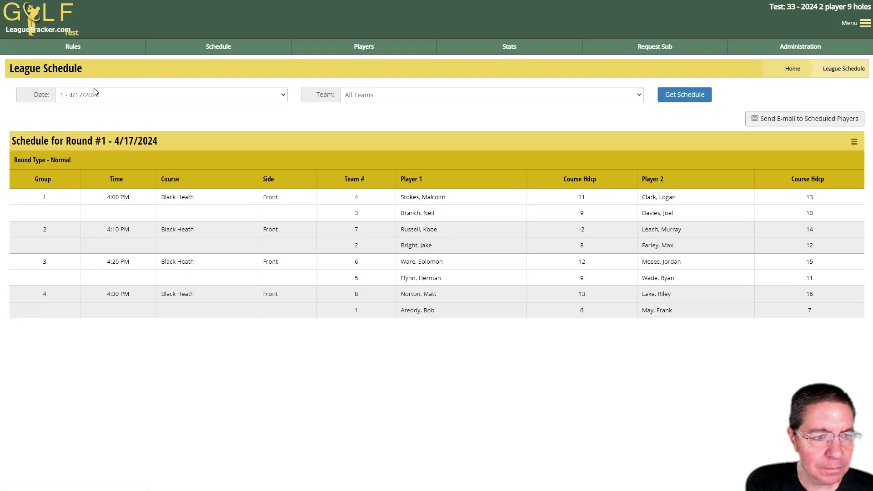
{"action": "left_click", "coordinate": [84, 95]}
{"action": "left_click", "coordinate": [83, 124]}
{"action": "left_click", "coordinate": [685, 94]}
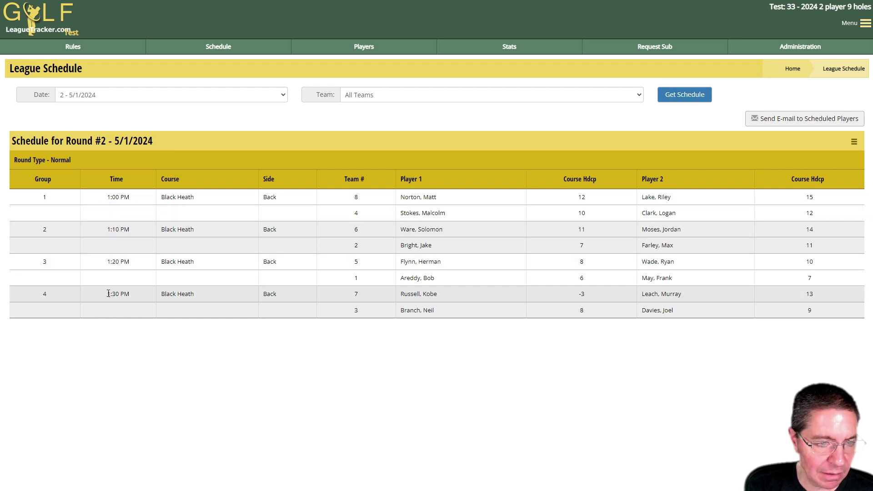
Display the schedule for round 3 on 5/1/2024, still teeing off from 4:00 PM
{"action": "left_click", "coordinate": [99, 97]}
{"action": "left_click", "coordinate": [87, 129]}
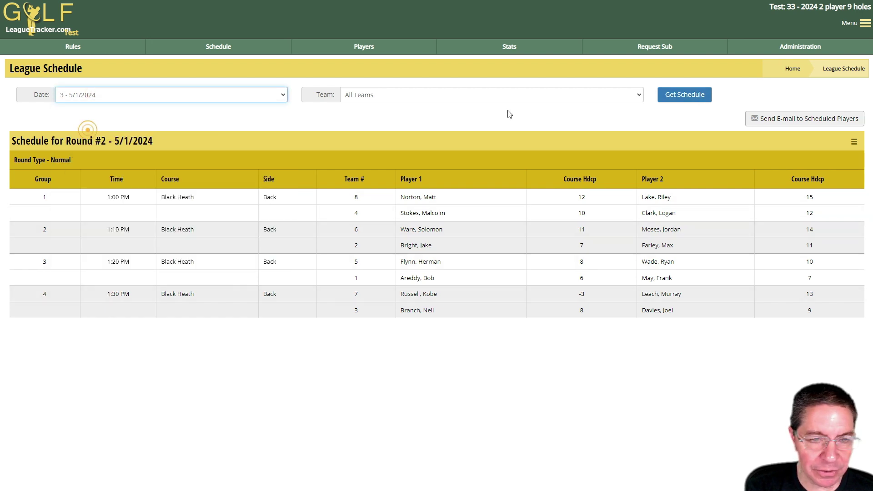
{"action": "left_click", "coordinate": [682, 104]}
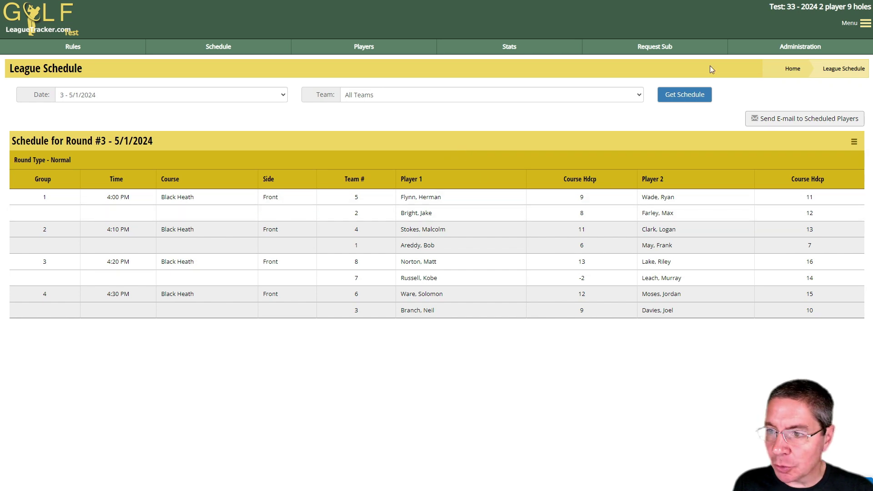
Check Course, Side, or Round Type settings showing round 2 on Back and round 3 on Front
{"action": "left_click", "coordinate": [773, 50]}
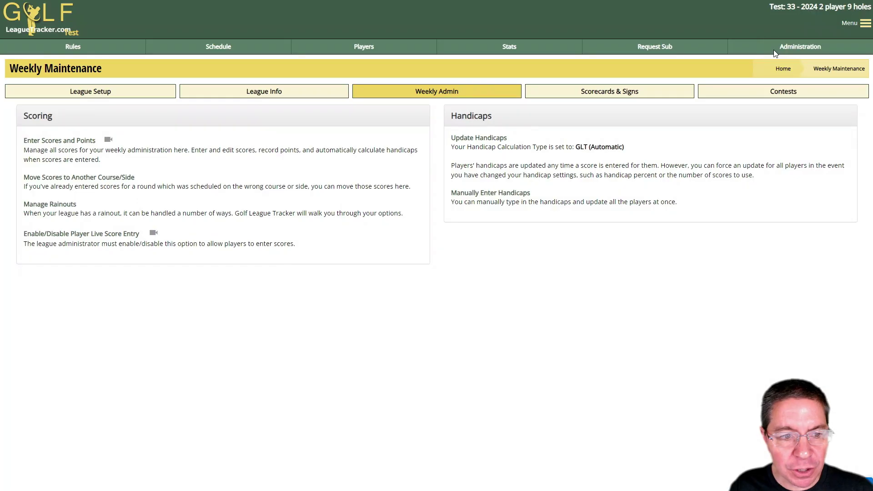
{"action": "left_click", "coordinate": [102, 96]}
{"action": "left_click", "coordinate": [90, 412]}
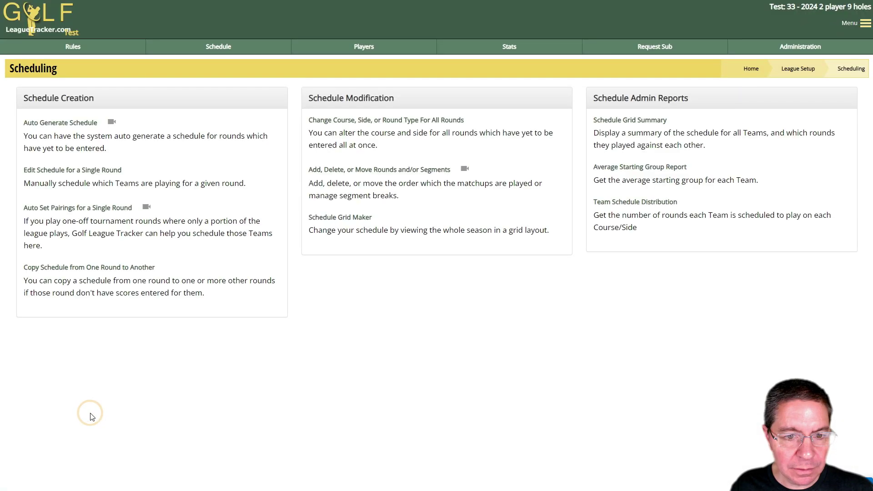
{"action": "left_click", "coordinate": [376, 122]}
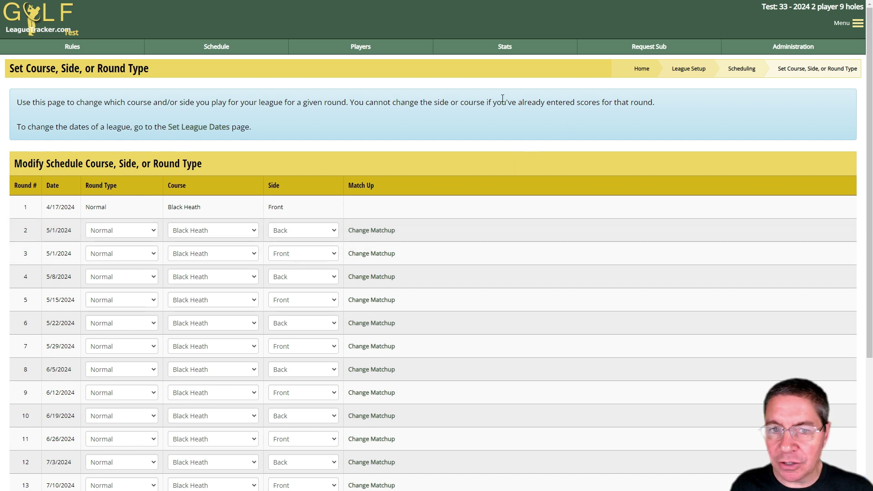
{"action": "left_click", "coordinate": [239, 44]}
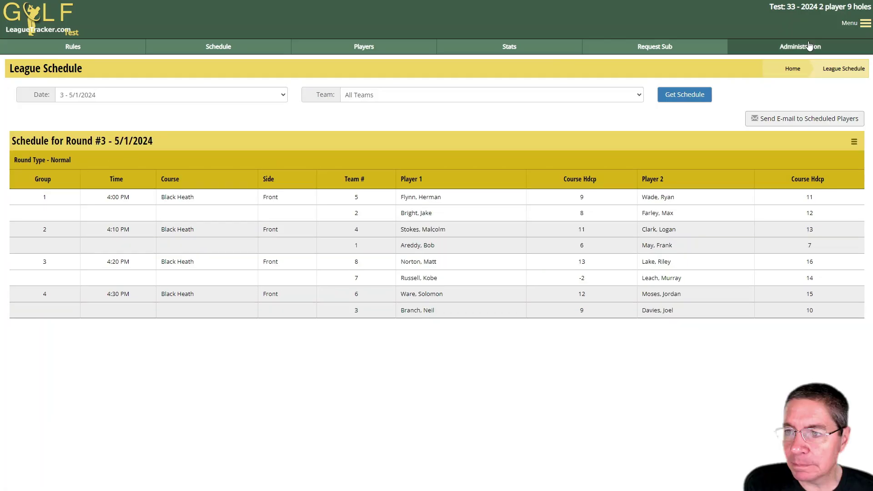
{"action": "left_click", "coordinate": [809, 45]}
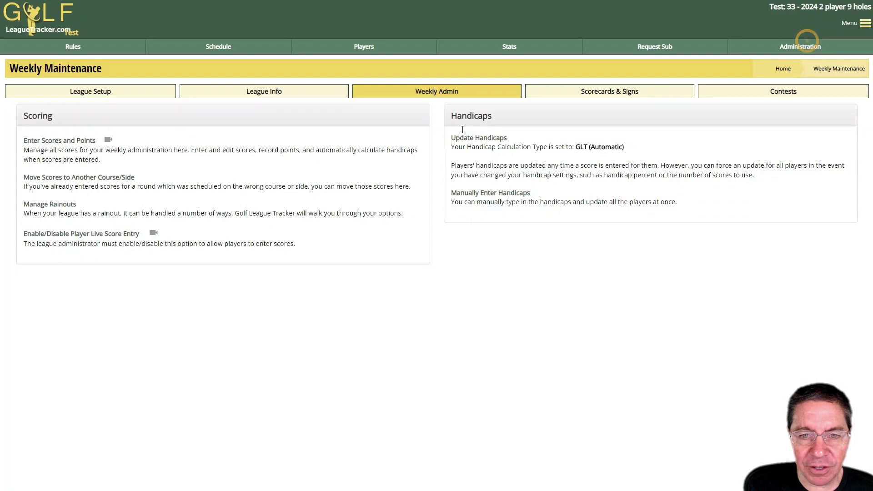
{"action": "left_click", "coordinate": [40, 140]}
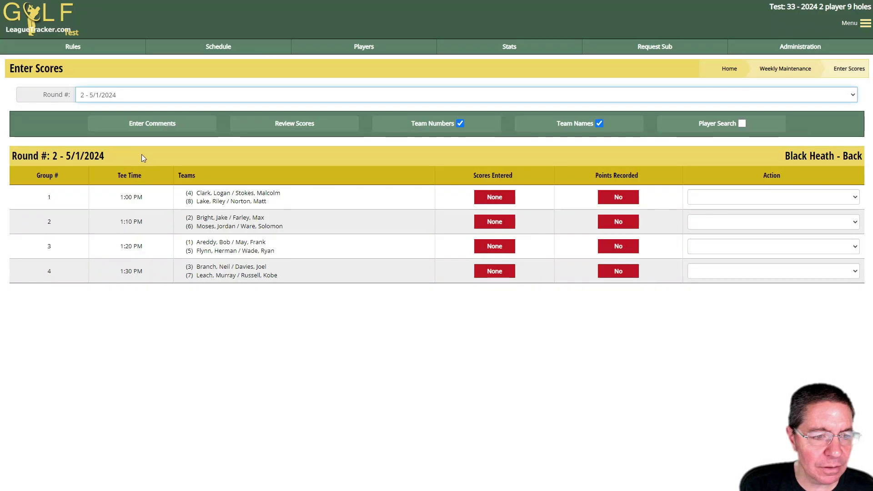
{"action": "left_click", "coordinate": [145, 85]}
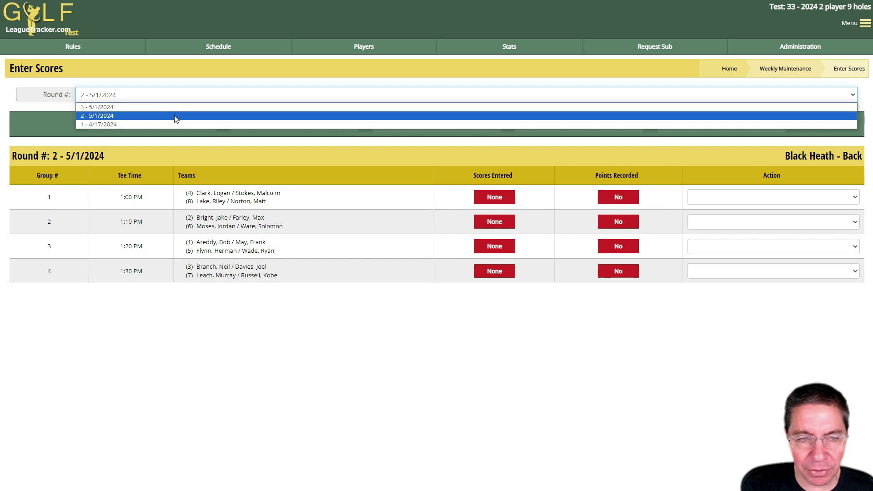
{"action": "left_click", "coordinate": [434, 346]}
{"action": "left_click", "coordinate": [787, 45]}
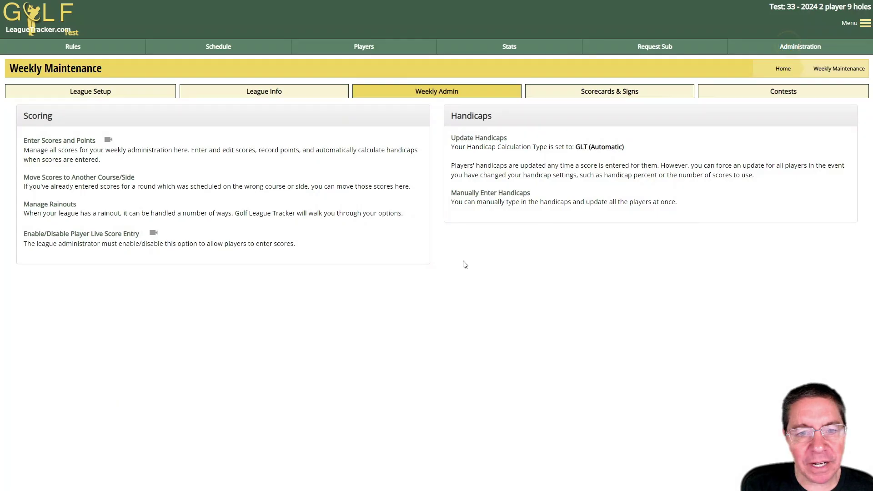